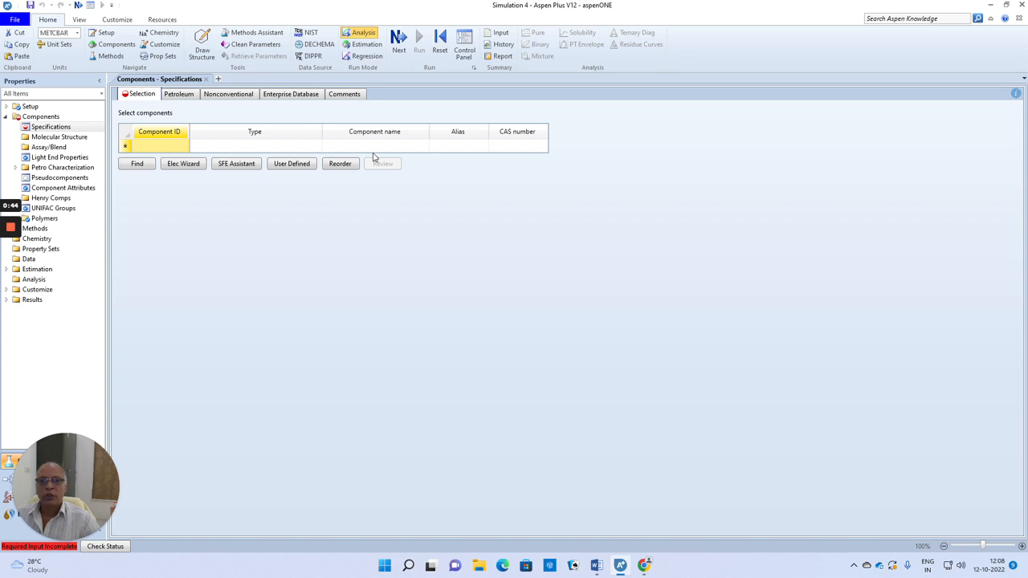
Review the batch reactor problem statement in the Word document, then return to Aspen Plus.
left_click(596, 566)
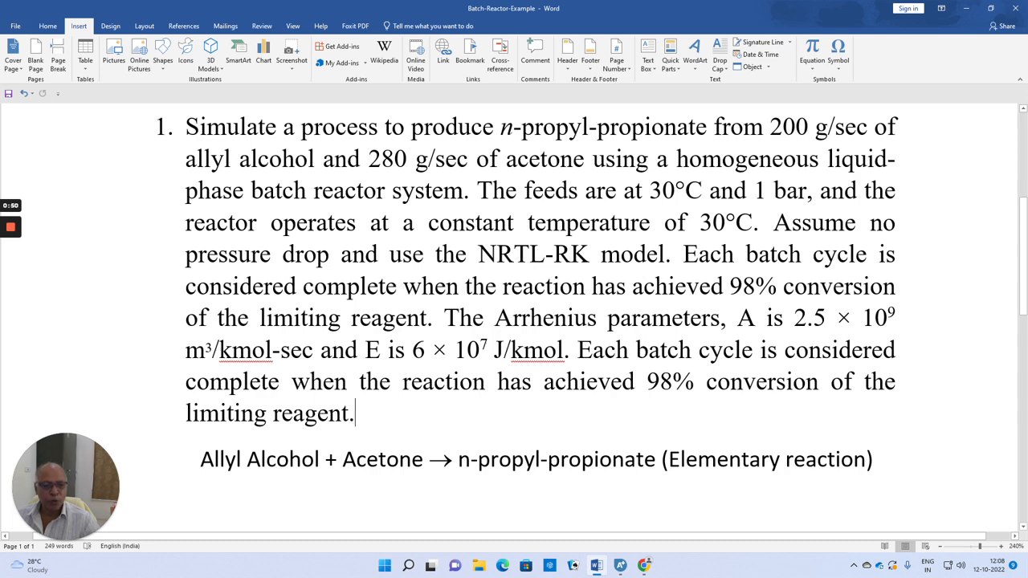
left_click(620, 566)
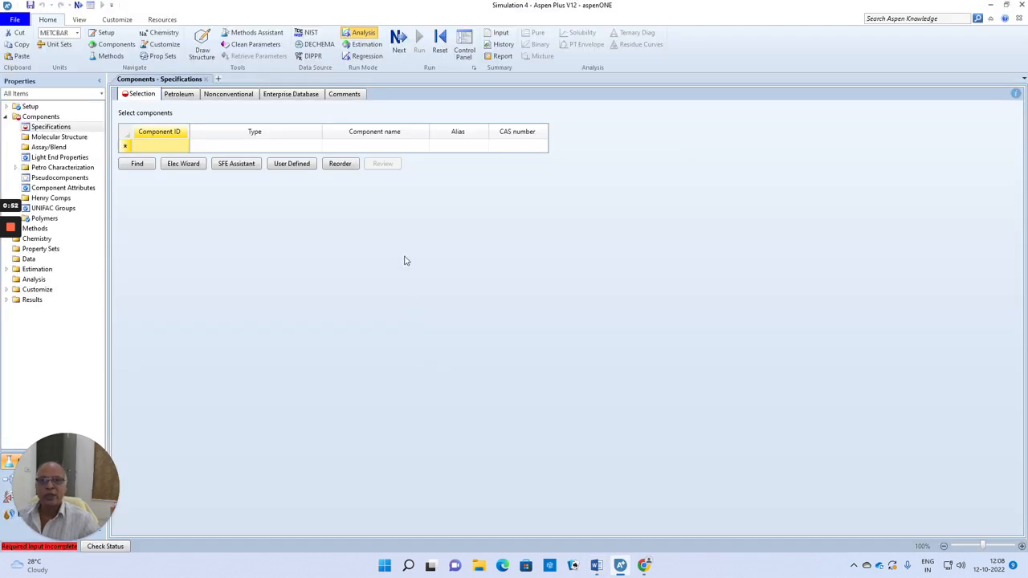
left_click(362, 146)
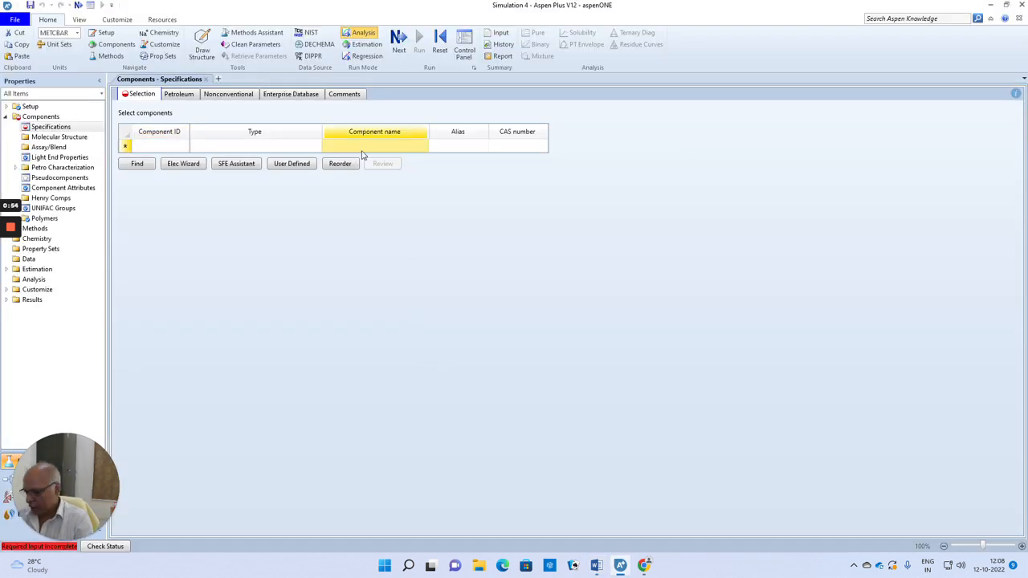
type("ALLYL ALCOHOL")
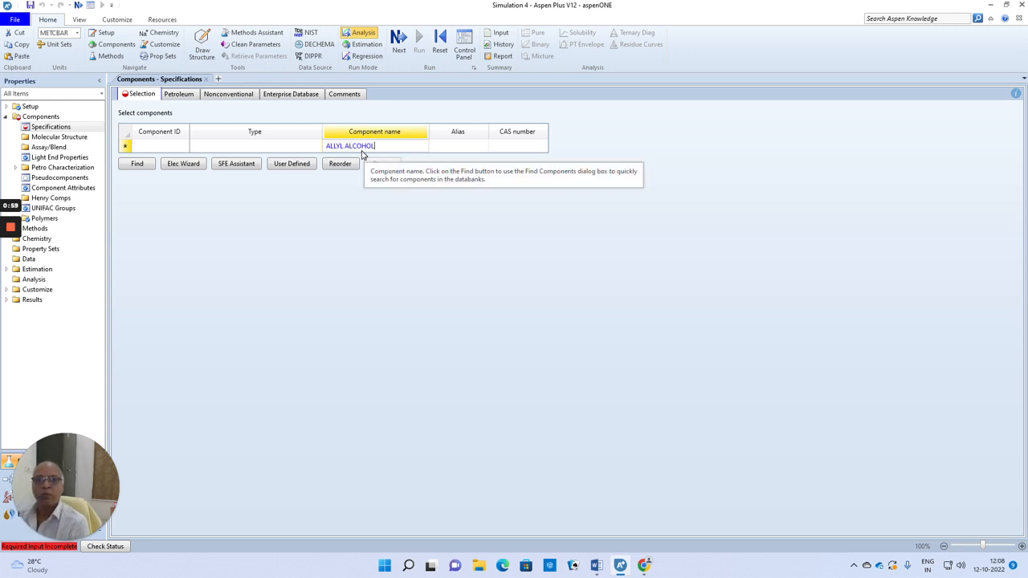
key("Return")
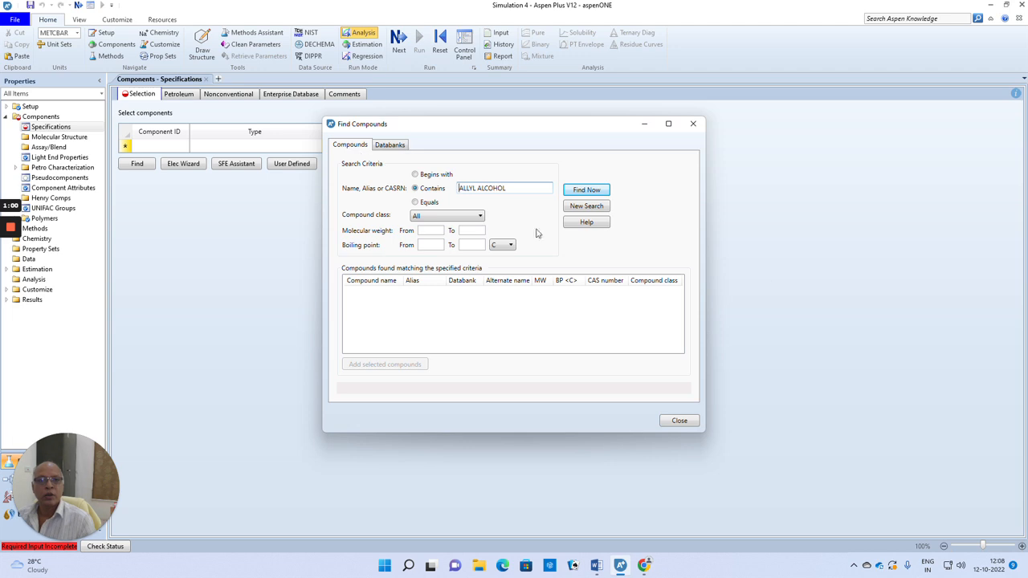
left_click(678, 423)
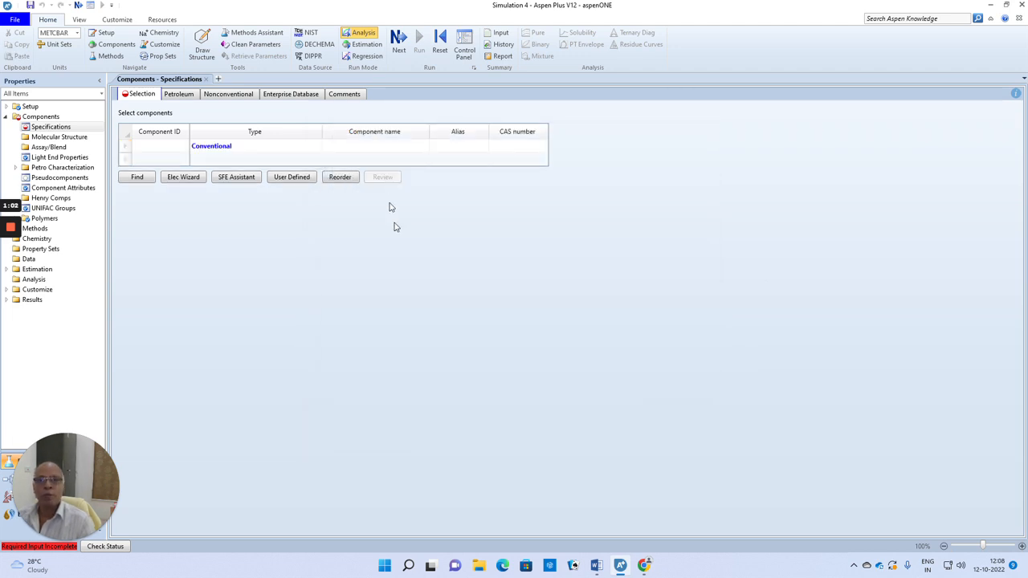
Add the component ALLYL-ALCOHOL to the component list and give it the ID AA.
left_click(360, 149)
type("ALLYL-ALCOHOL")
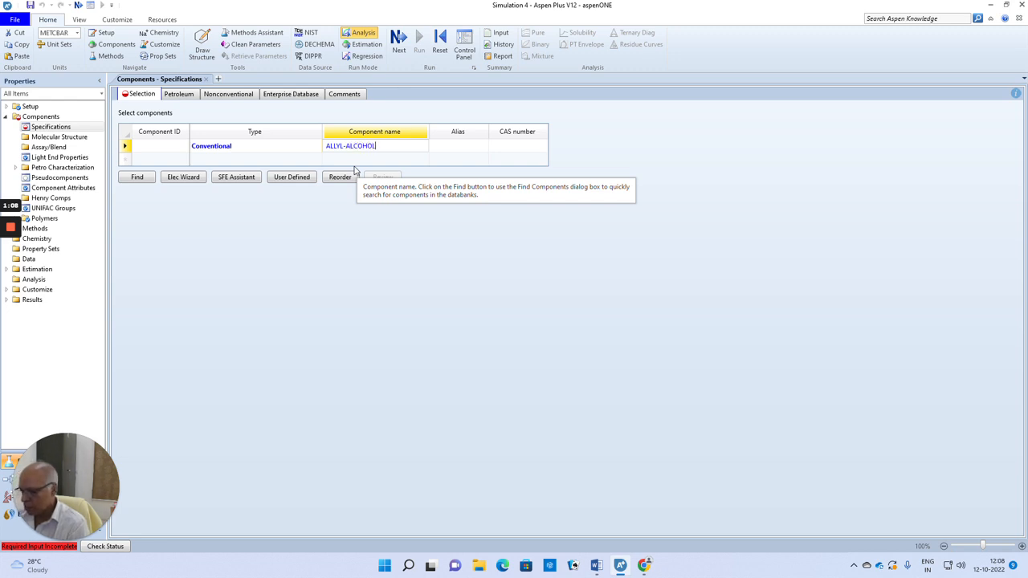
key("Return")
left_click(145, 149)
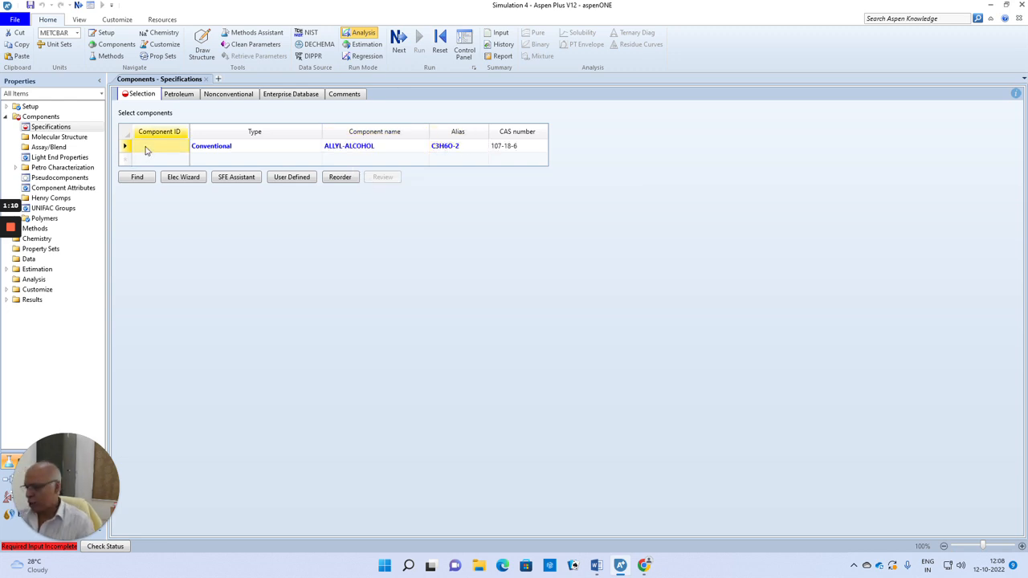
type("AA")
Add ACETONE as the second component by its component ID.
left_click(142, 161)
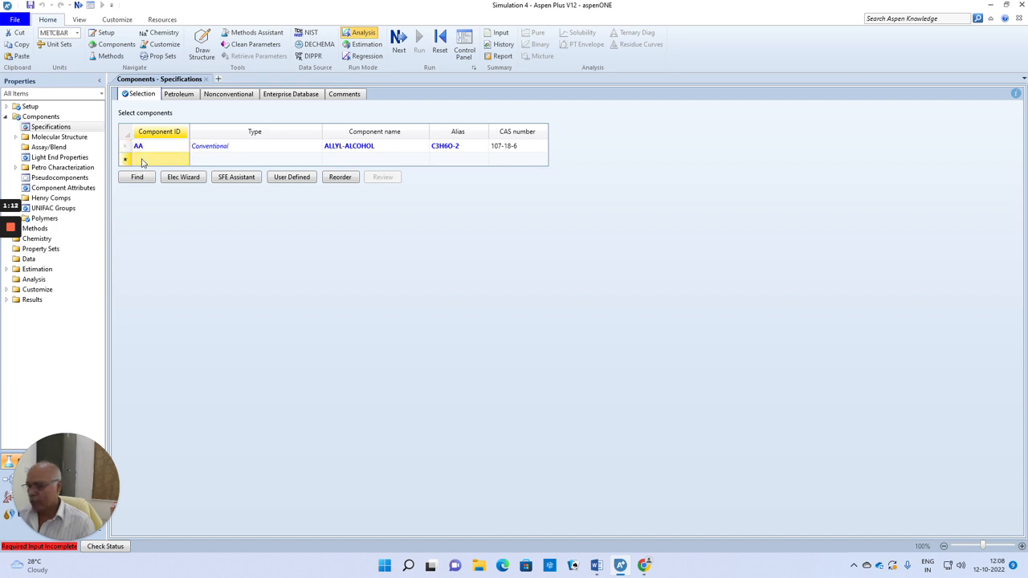
type("ACETONE")
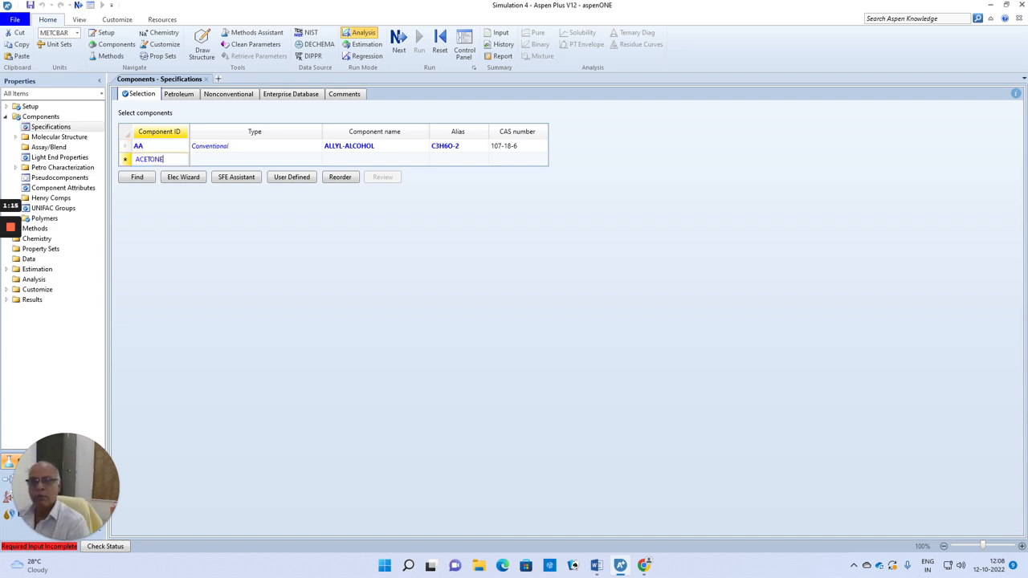
key("Return")
Add a third component with the ID NPP and the component name N-PROPYL-PROPIONATE.
left_click(160, 173)
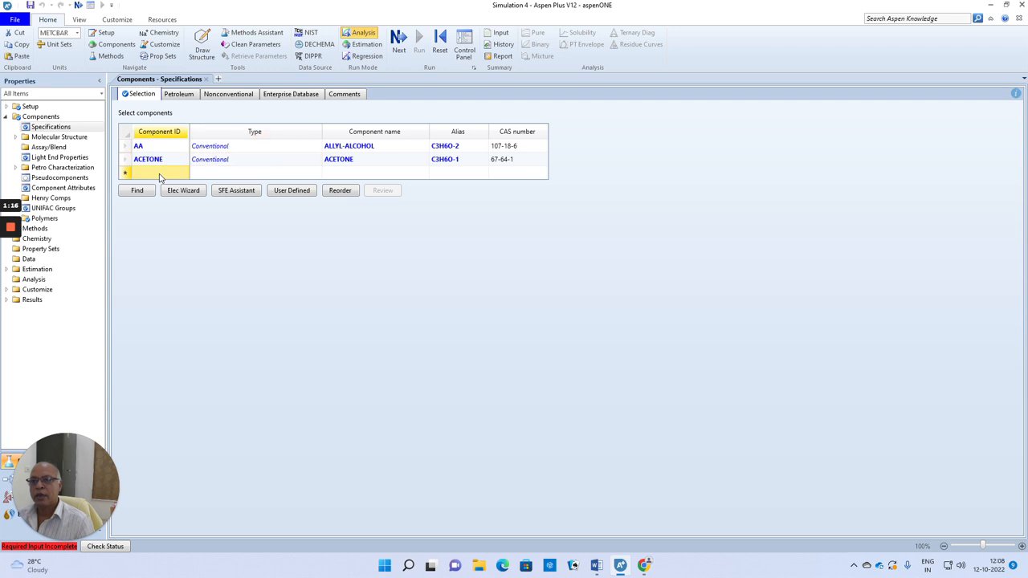
type("N")
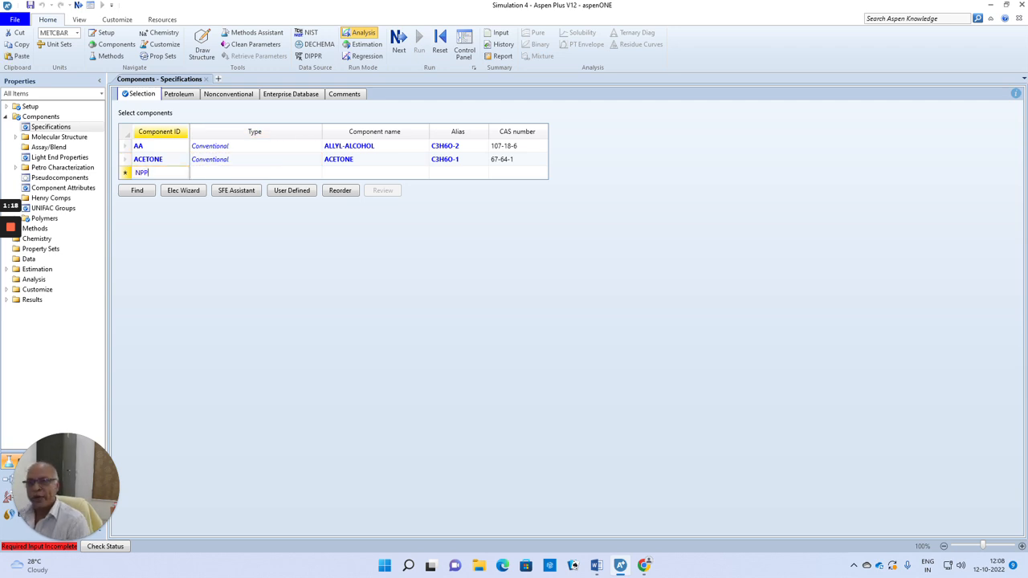
type("PP")
key("Return")
key("Return")
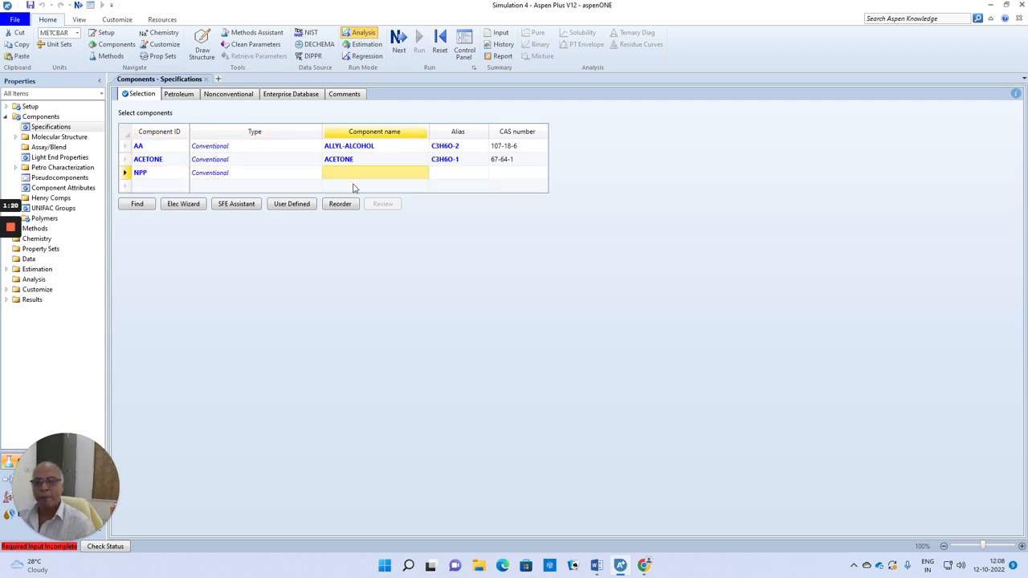
type("N-PROPYL-PROPIONAT")
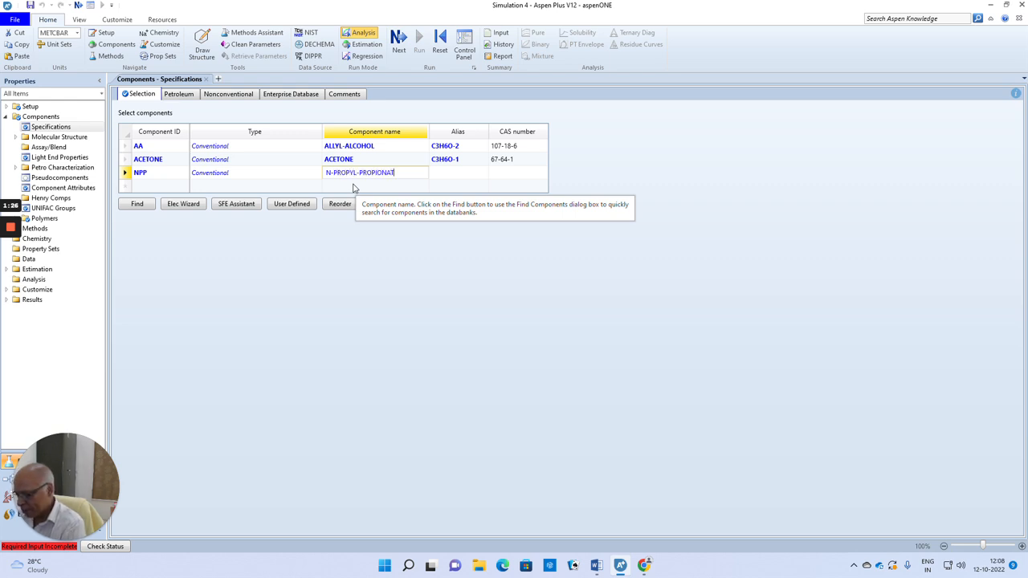
type("E")
key("Return")
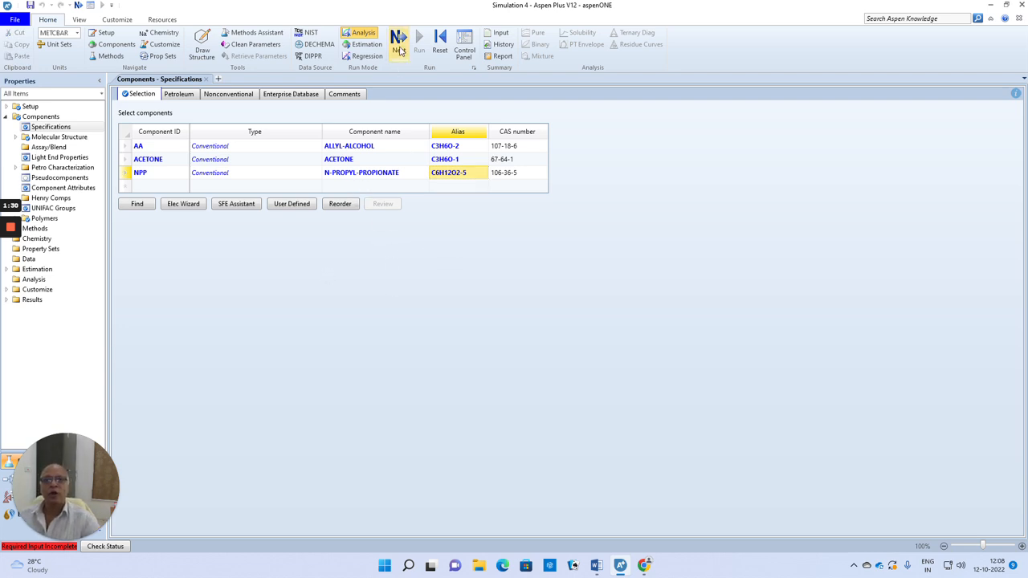
Check the required property model in the Word problem statement and select NRTL-RK as the property method in Aspen Plus.
left_click(399, 48)
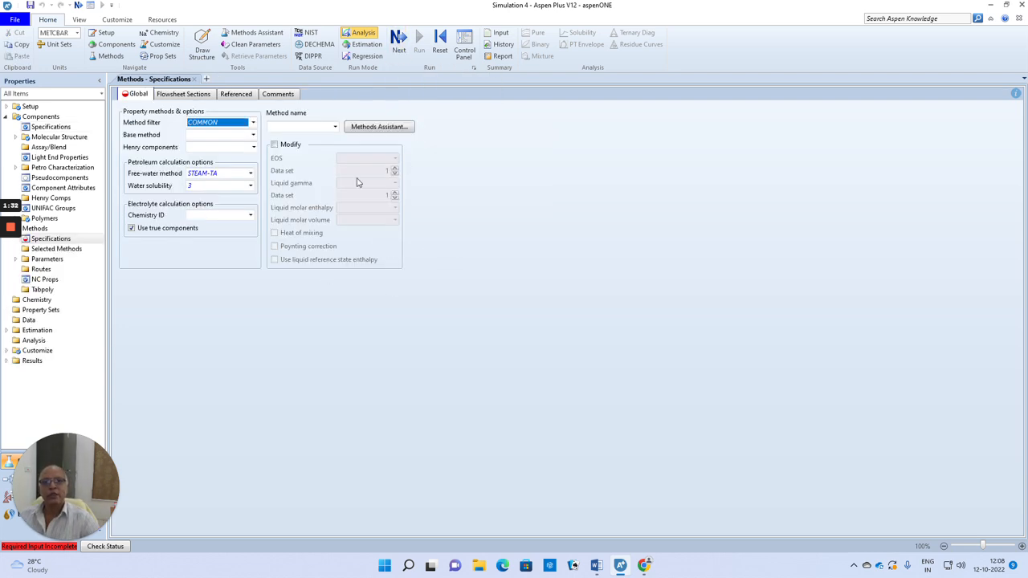
left_click(597, 565)
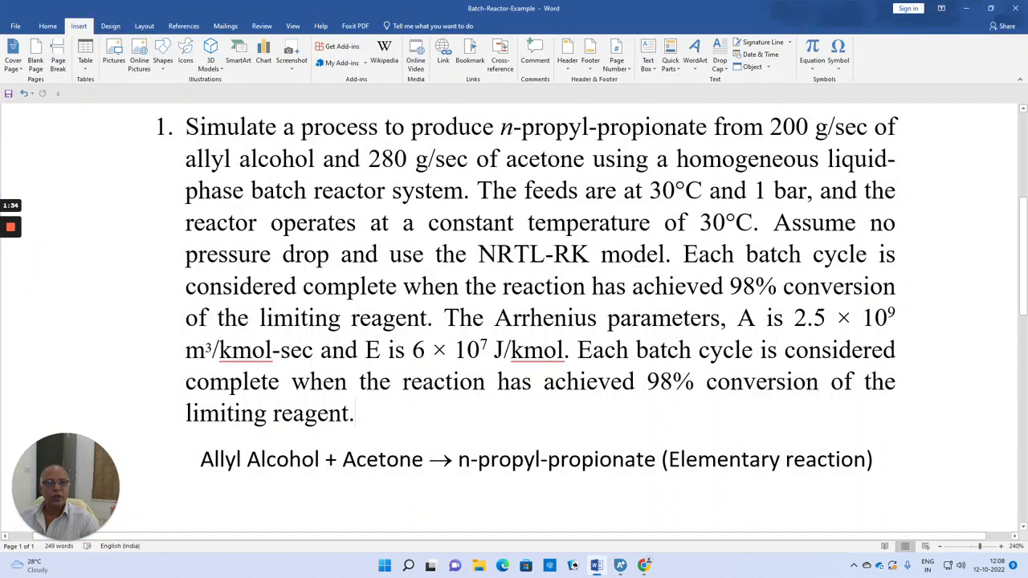
left_click_drag(478, 254, 590, 253)
left_click(620, 565)
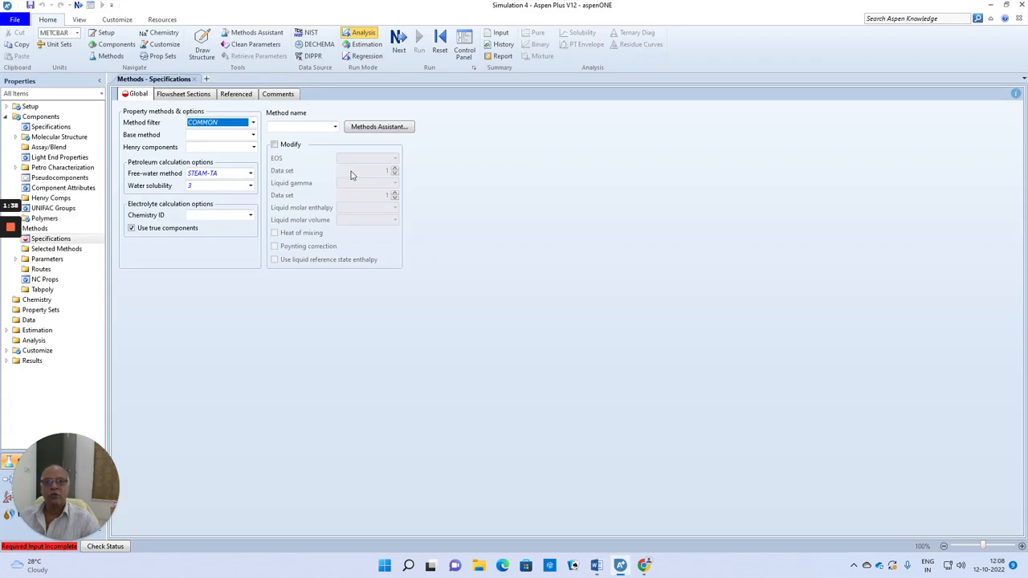
left_click(335, 129)
left_click_drag(336, 143, 335, 195)
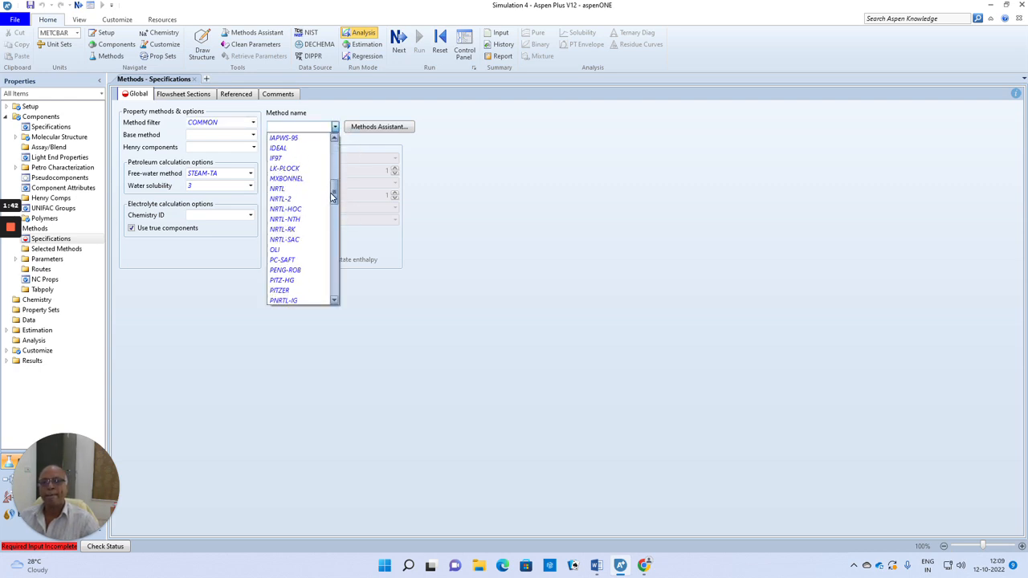
left_click(287, 230)
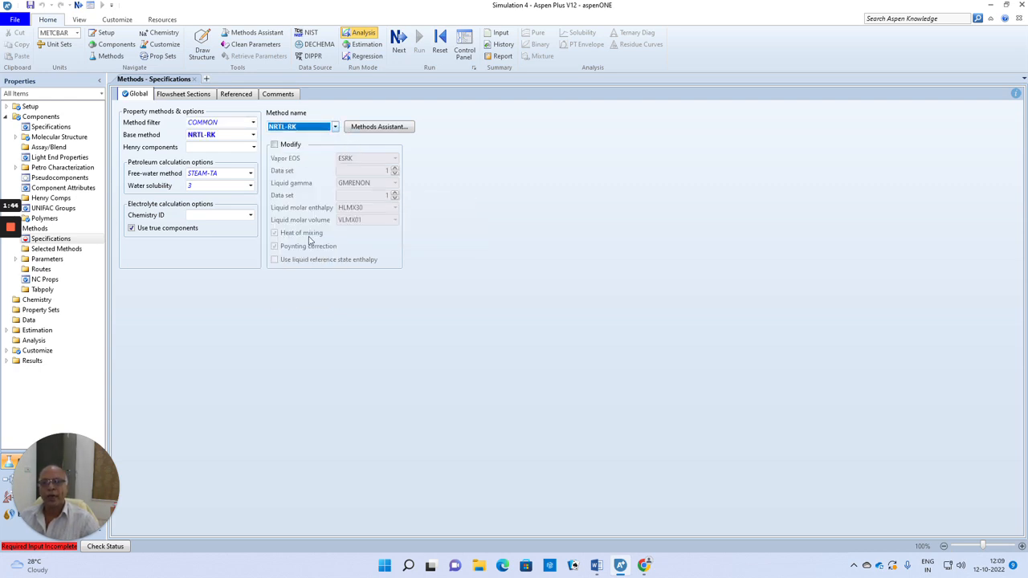
Accept the NRTL binary interaction parameters and go to the Simulation environment.
left_click(401, 44)
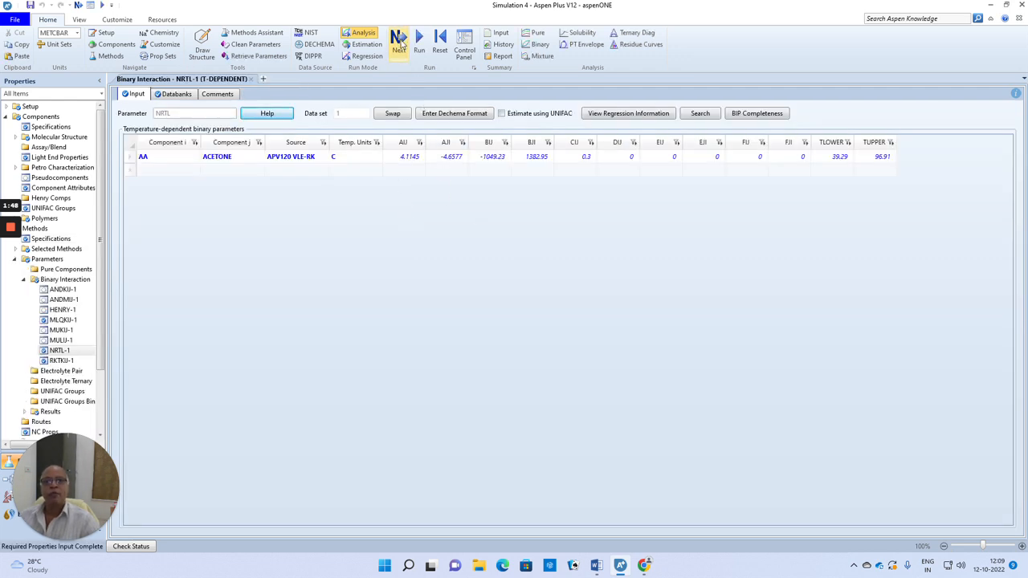
left_click(400, 41)
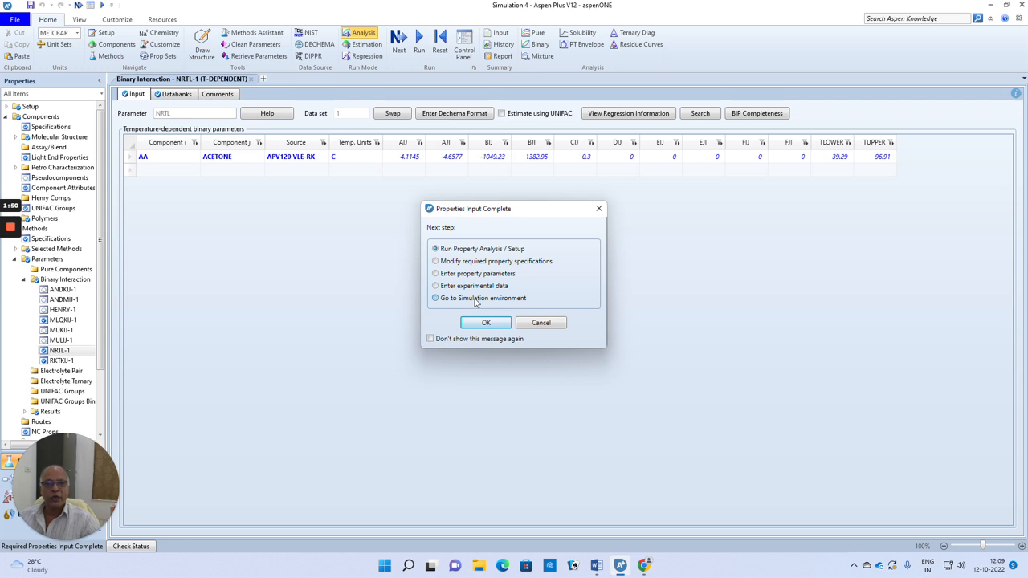
left_click(486, 324)
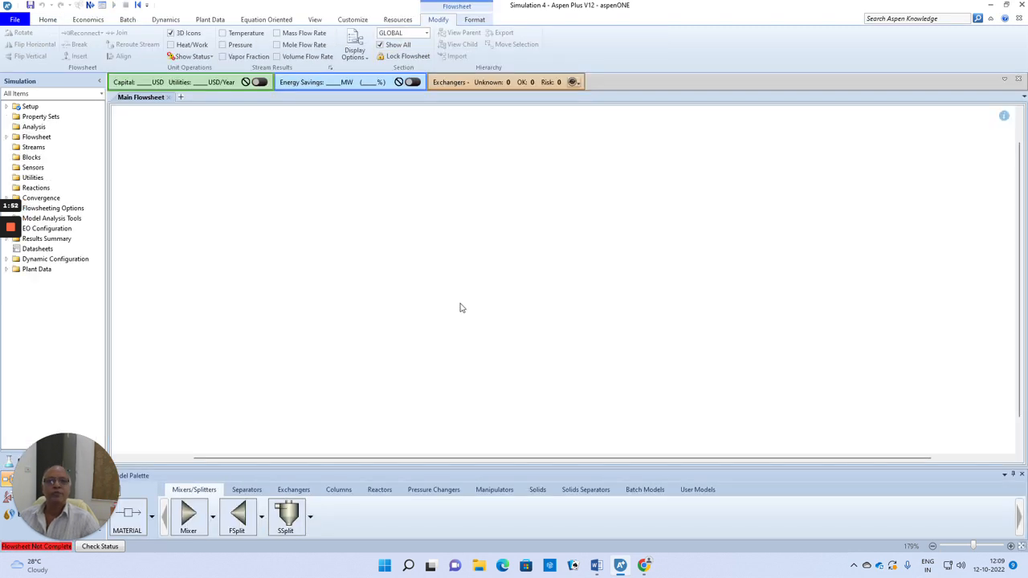
Place an RBatch reactor block in the middle of the main flowsheet.
left_click(368, 492)
left_click(480, 518)
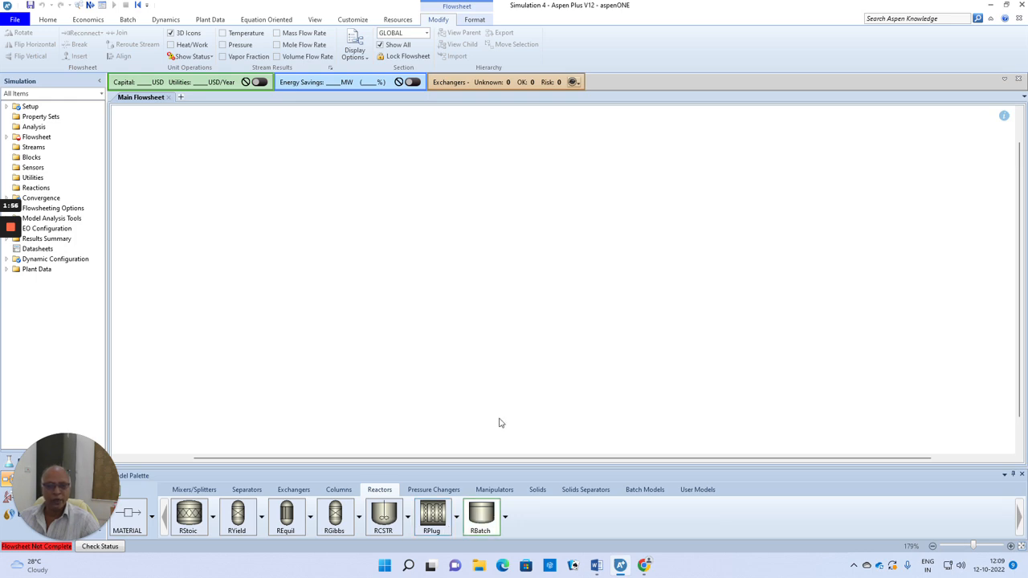
left_click(505, 252)
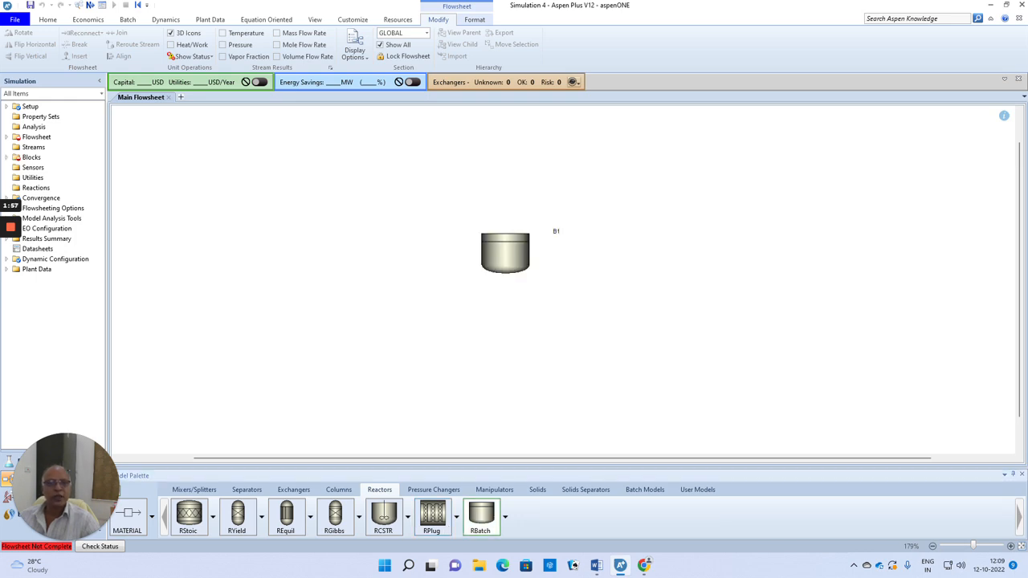
Connect a material feed stream to the reactor's inlet and a material product stream to its outlet.
left_click(132, 521)
left_click(489, 229)
left_click(404, 205)
left_click(505, 280)
left_click(581, 291)
key("Escape")
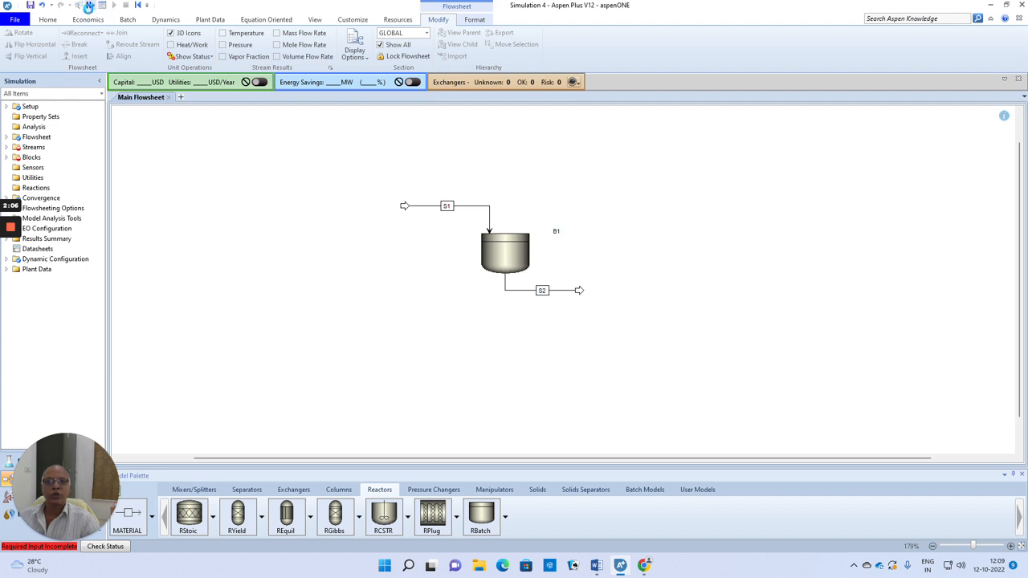
Check the feed conditions in the Word problem statement and set stream S1 to 30 C and 1 bar.
left_click(89, 5)
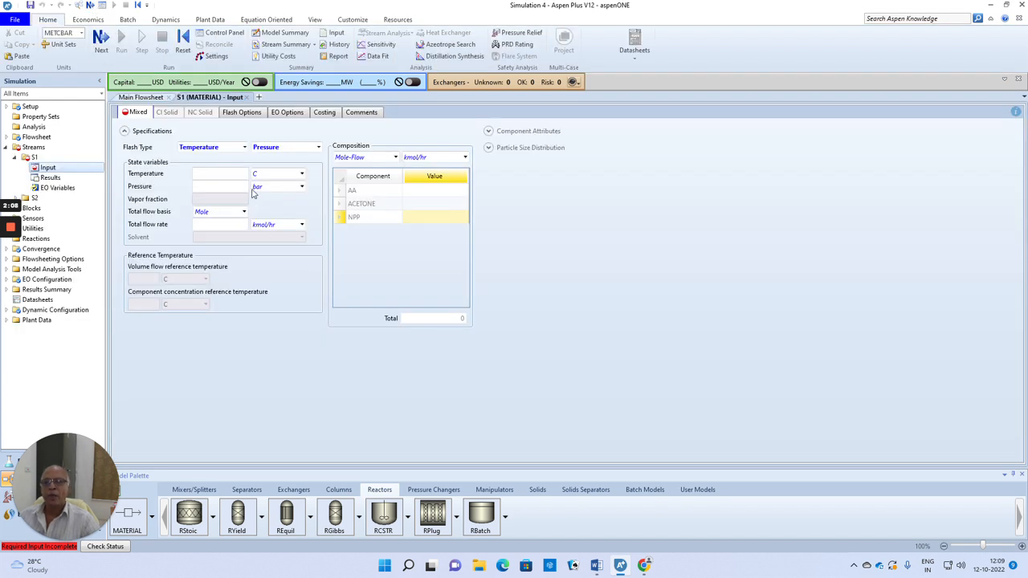
left_click(596, 565)
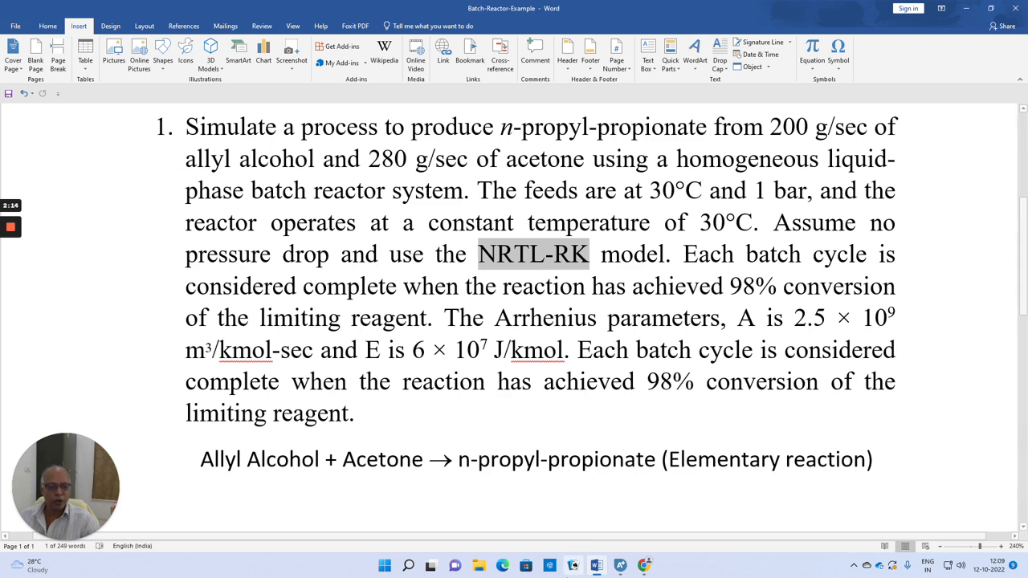
left_click(626, 567)
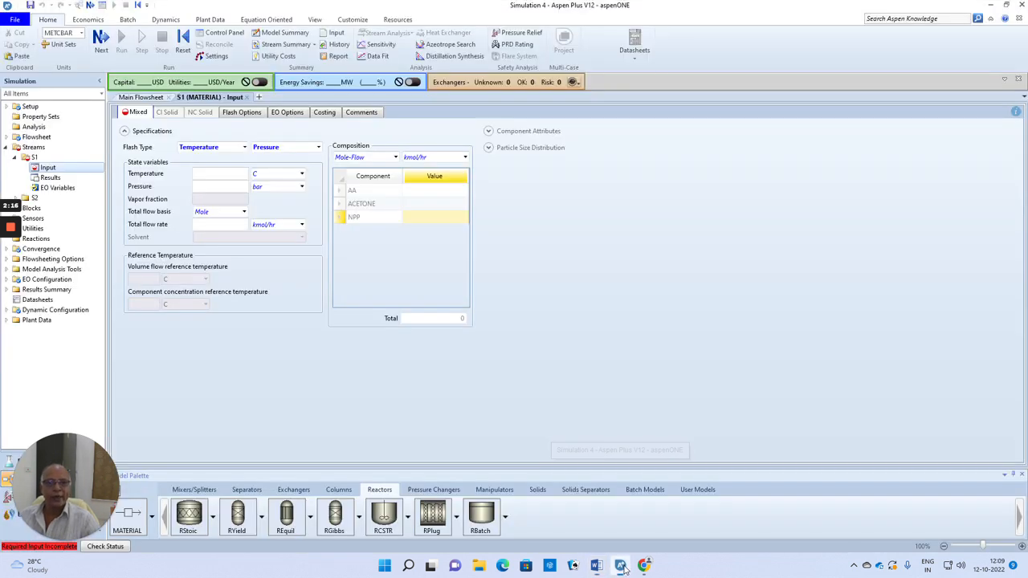
left_click(244, 177)
type("30")
left_click(245, 187)
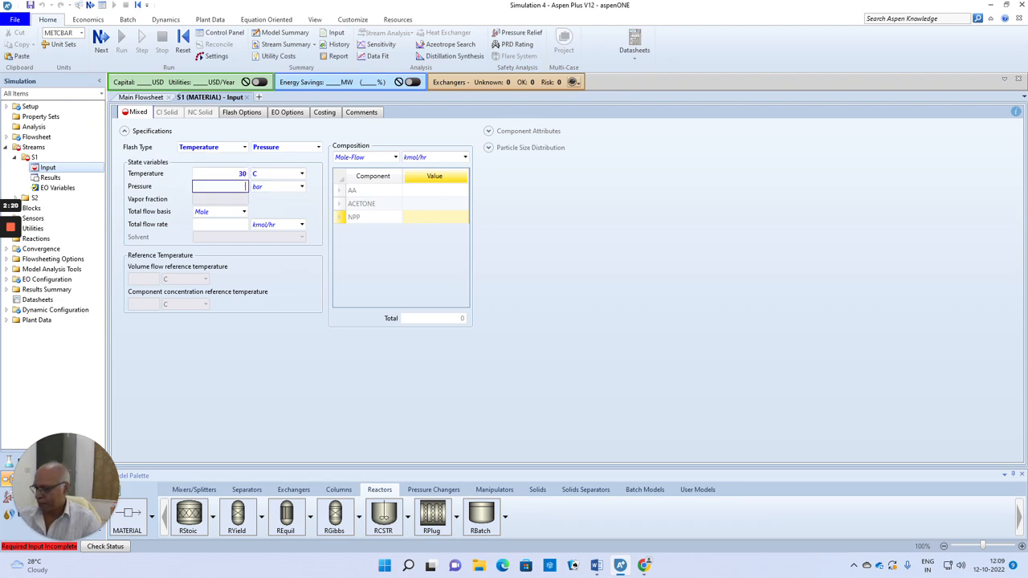
type("1")
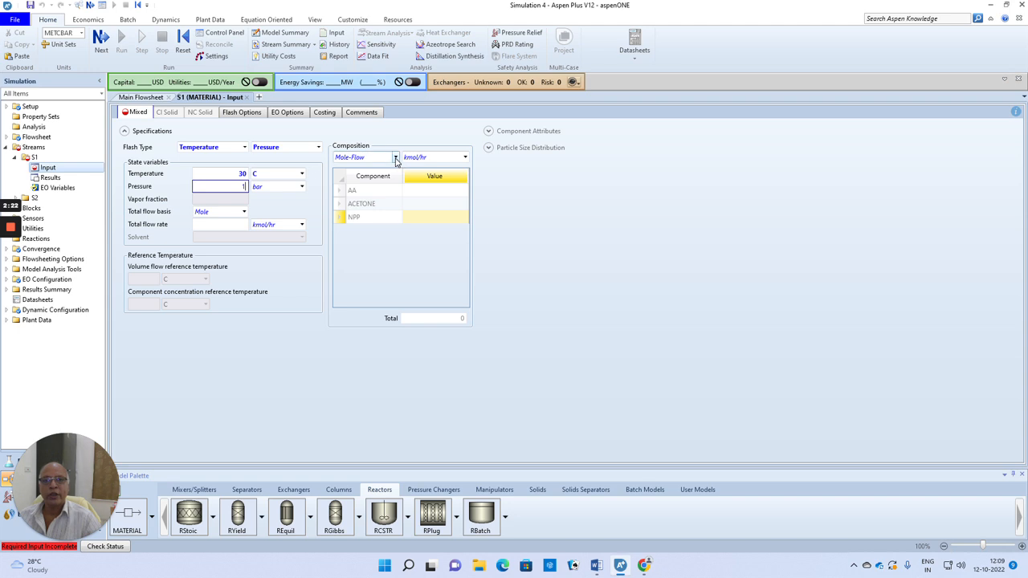
Specify the S1 feed composition as mass flows in gm/sec, with 200 for AA and 280 for ACETONE.
left_click(395, 157)
left_click(372, 171)
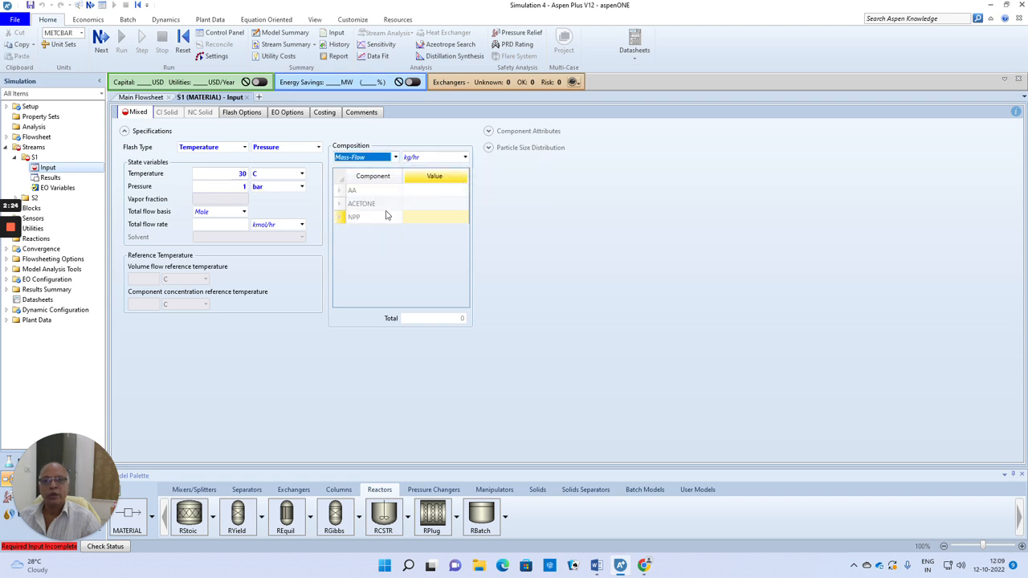
left_click(439, 195)
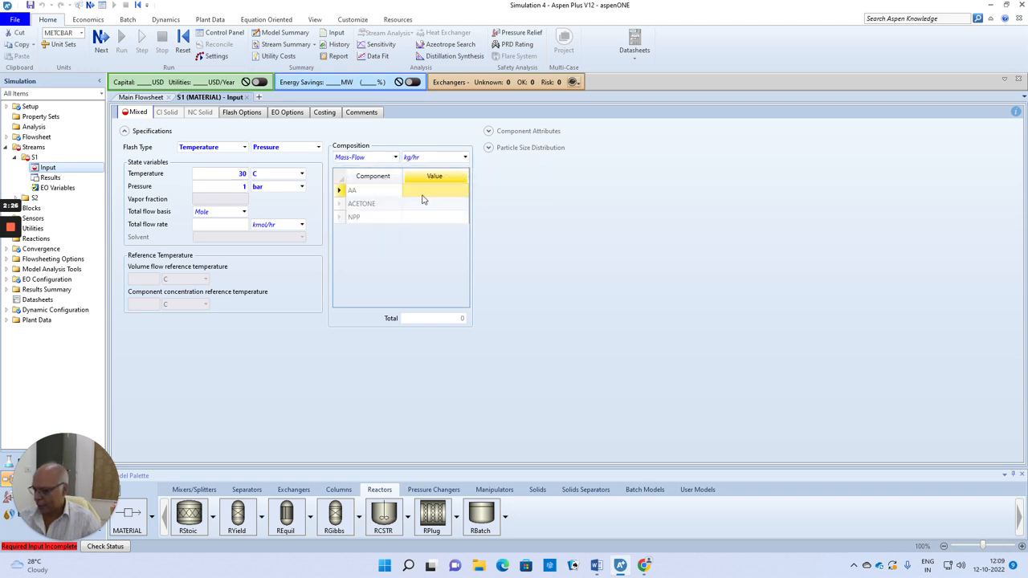
type("2")
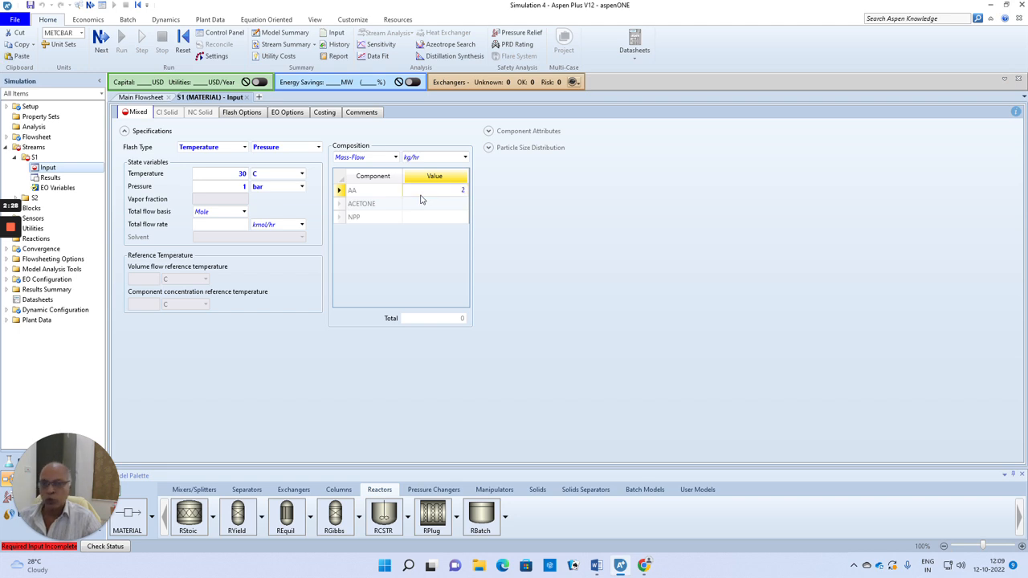
left_click(464, 158)
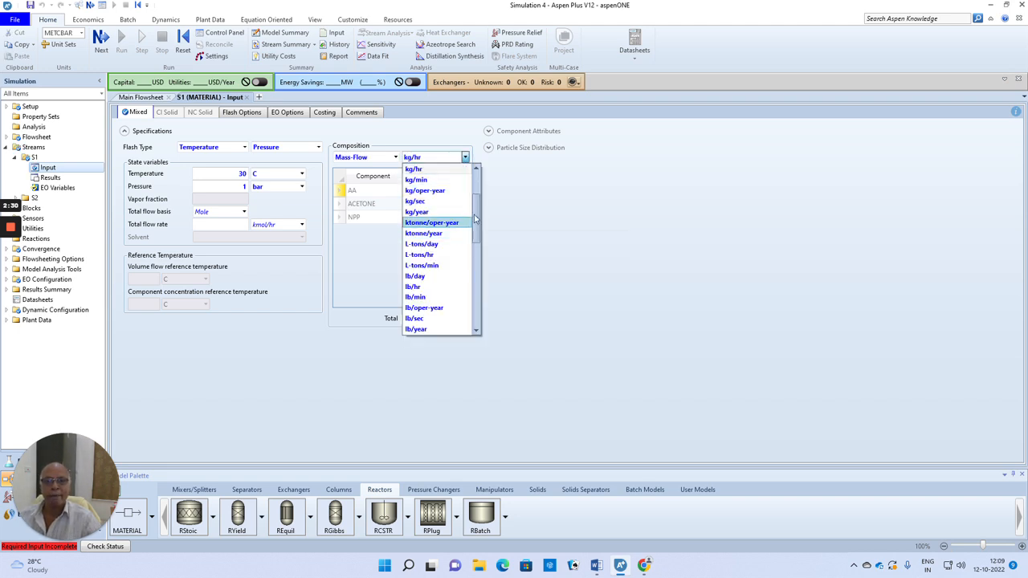
scroll(434, 223, "up", 3)
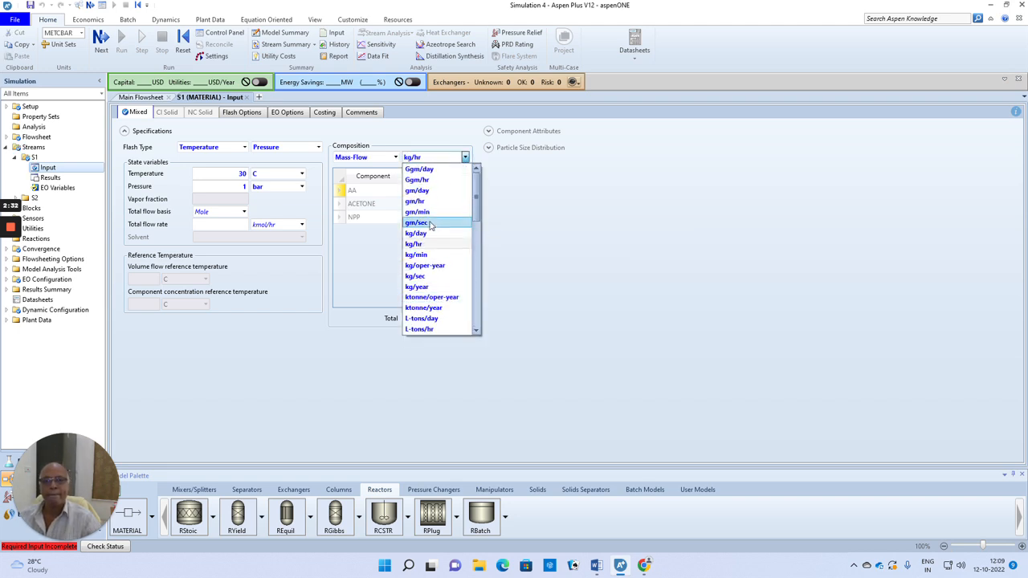
left_click(431, 223)
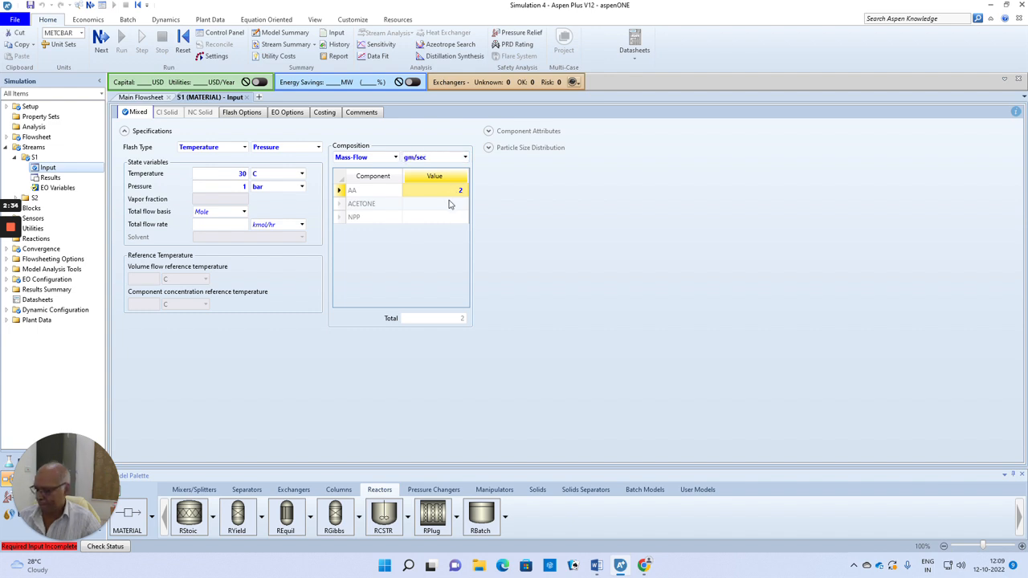
type("200")
key("Return")
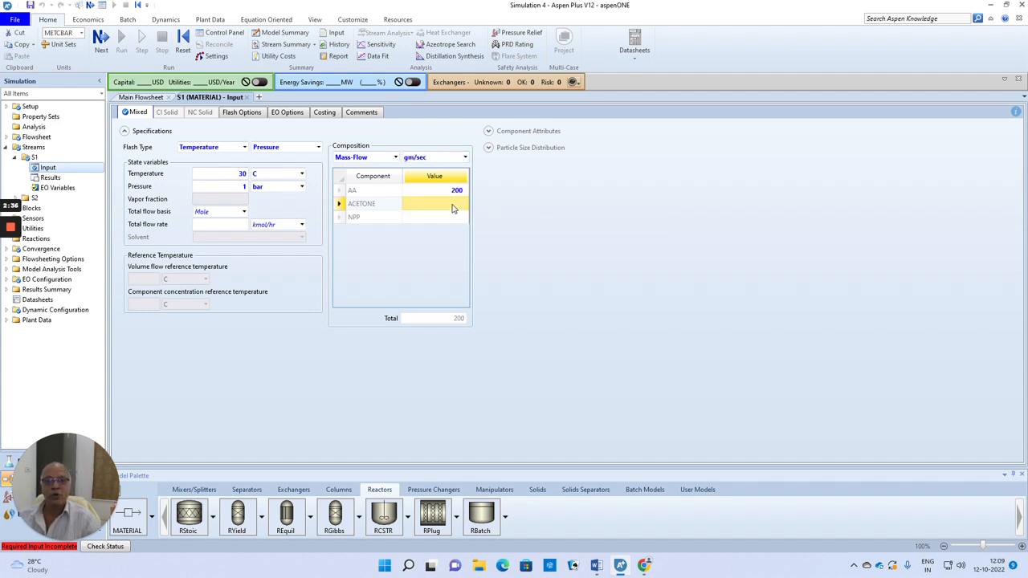
type("280")
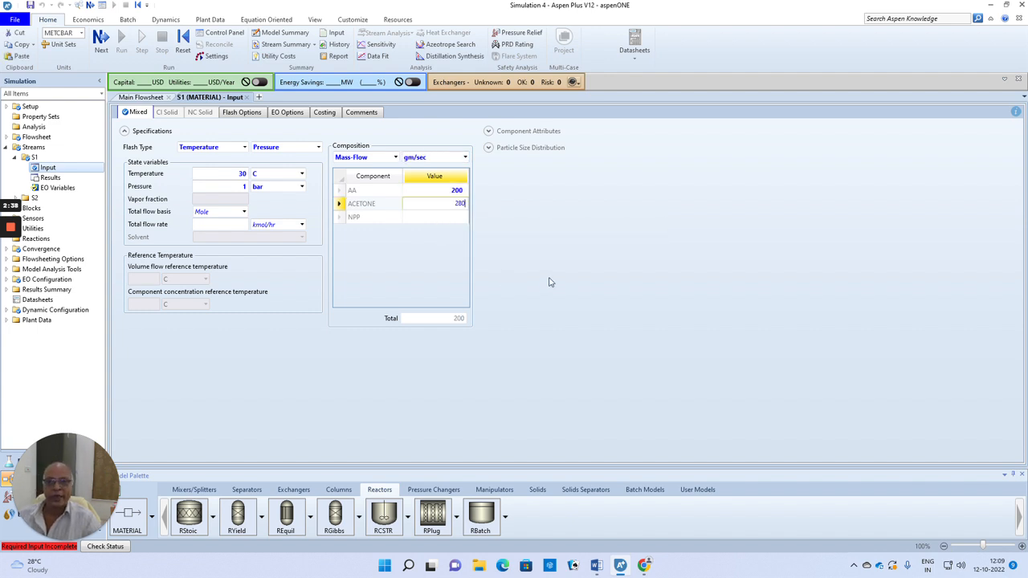
left_click(551, 276)
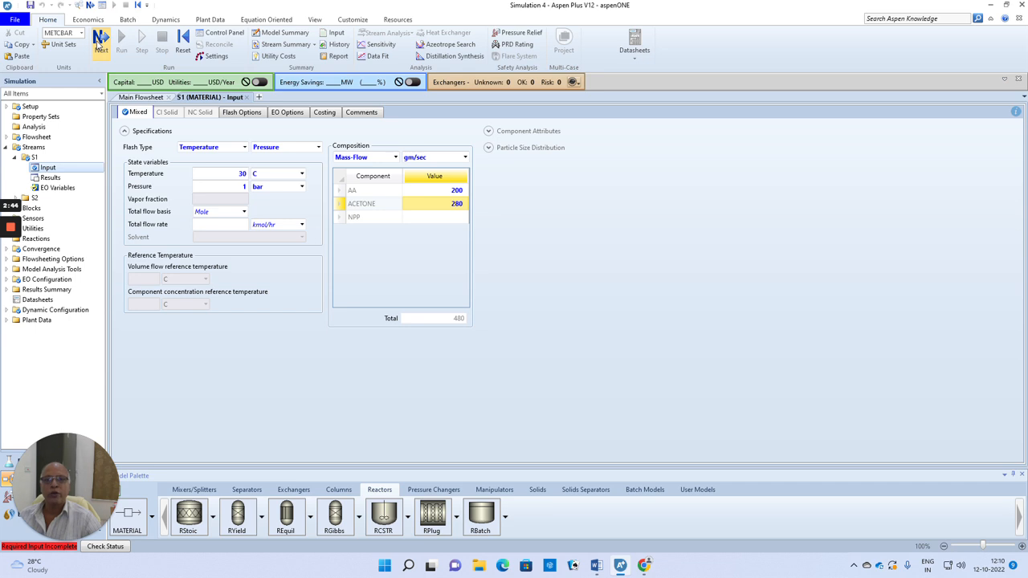
Go to the RBatch block's specifications, check the operating condition in the Word problem statement, and set a constant temperature of 30 C.
left_click(100, 42)
left_click(323, 142)
left_click(198, 153)
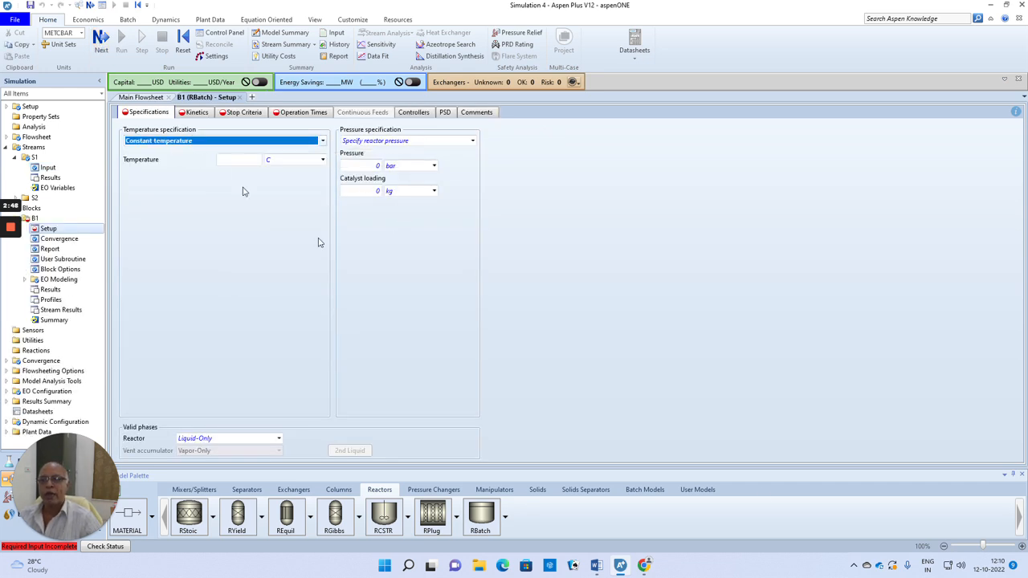
left_click(596, 565)
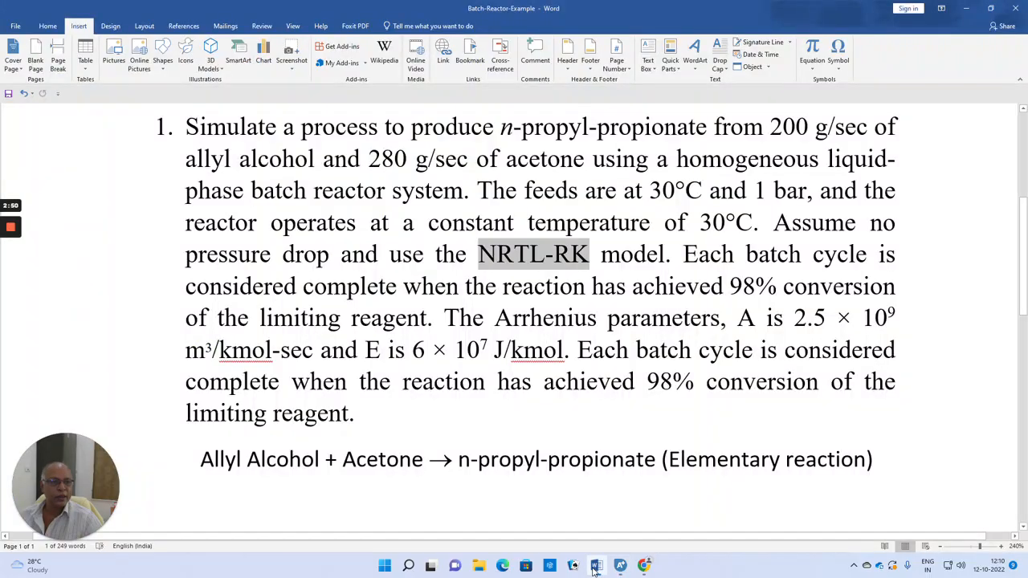
left_click(595, 567)
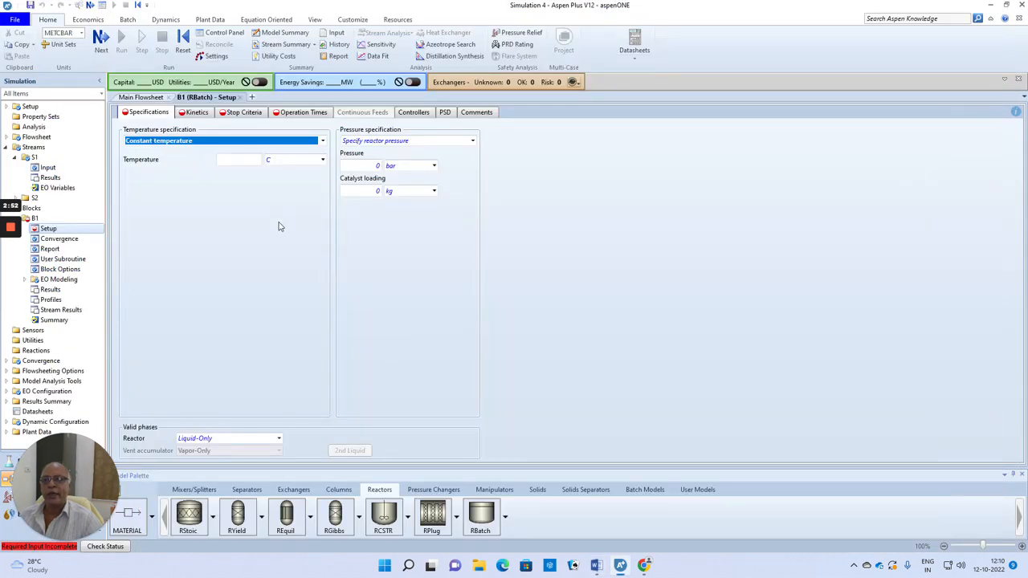
left_click(239, 160)
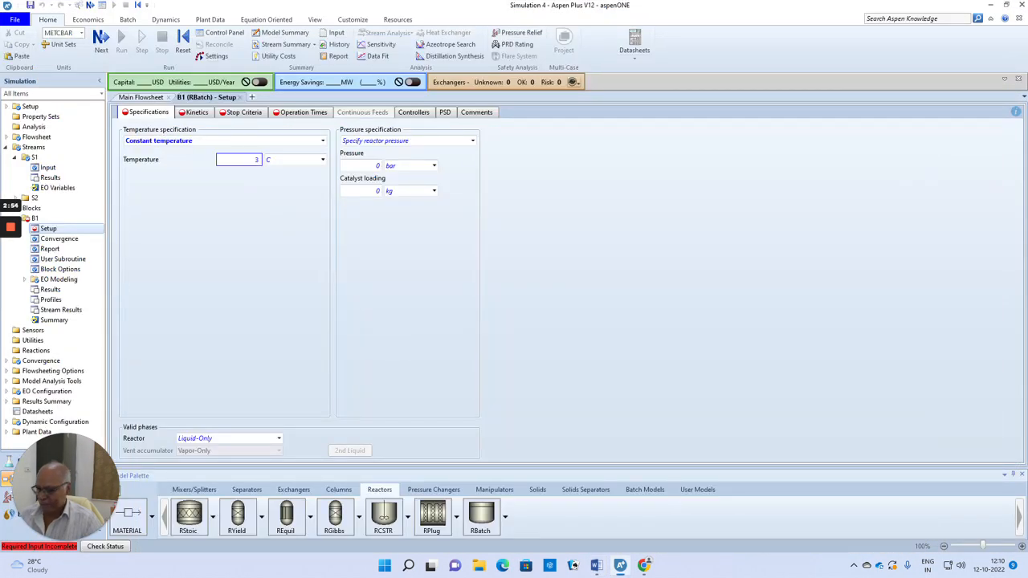
type("30")
key("Return")
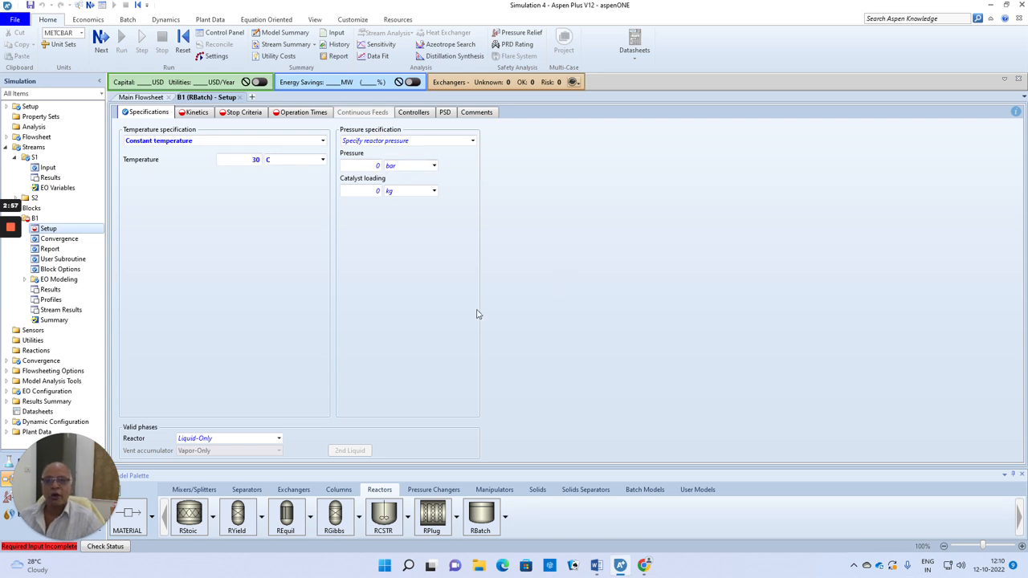
Create reaction set R-1 of type GENERAL in the reactor's kinetics.
left_click(100, 40)
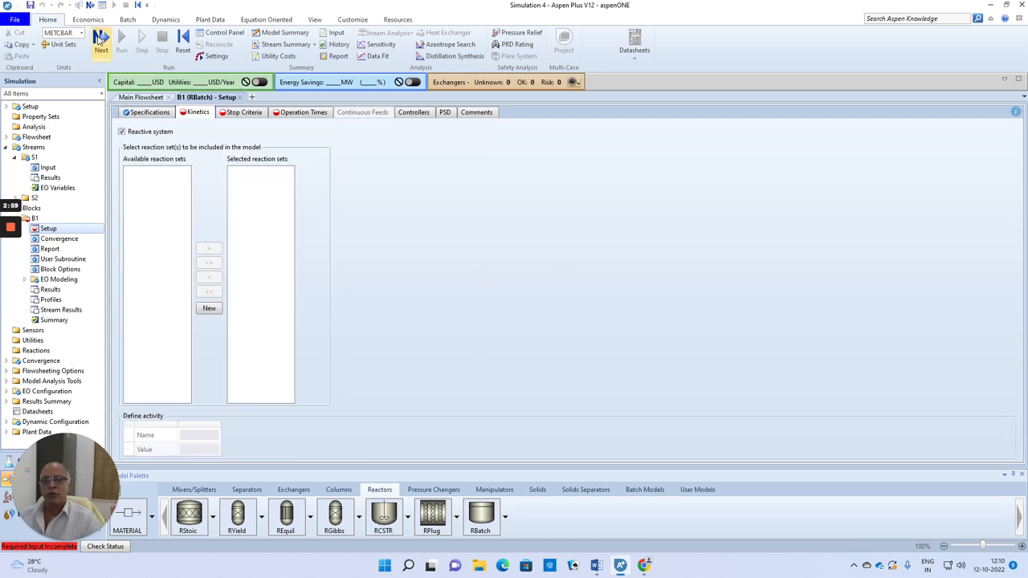
left_click(207, 310)
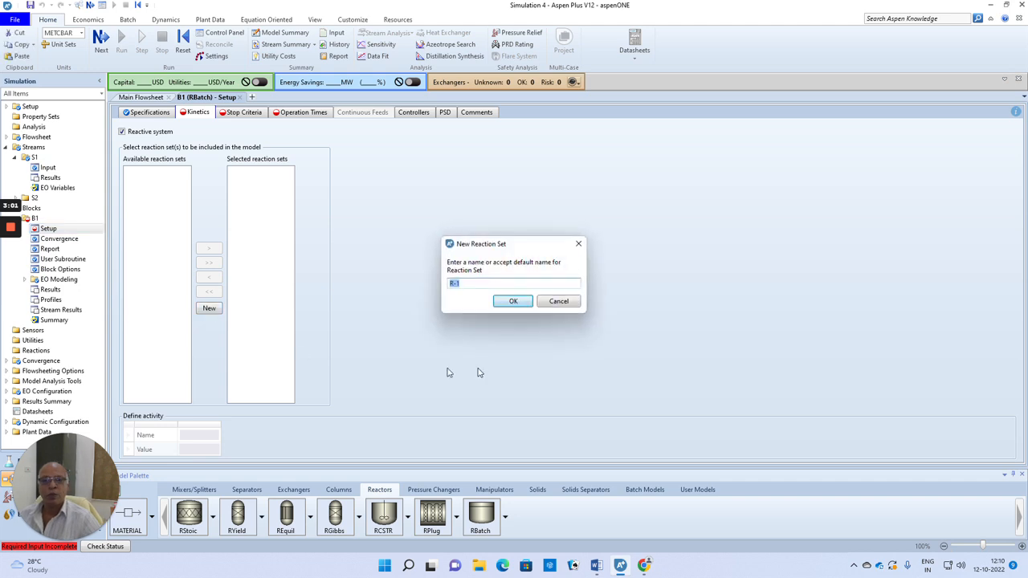
left_click(510, 303)
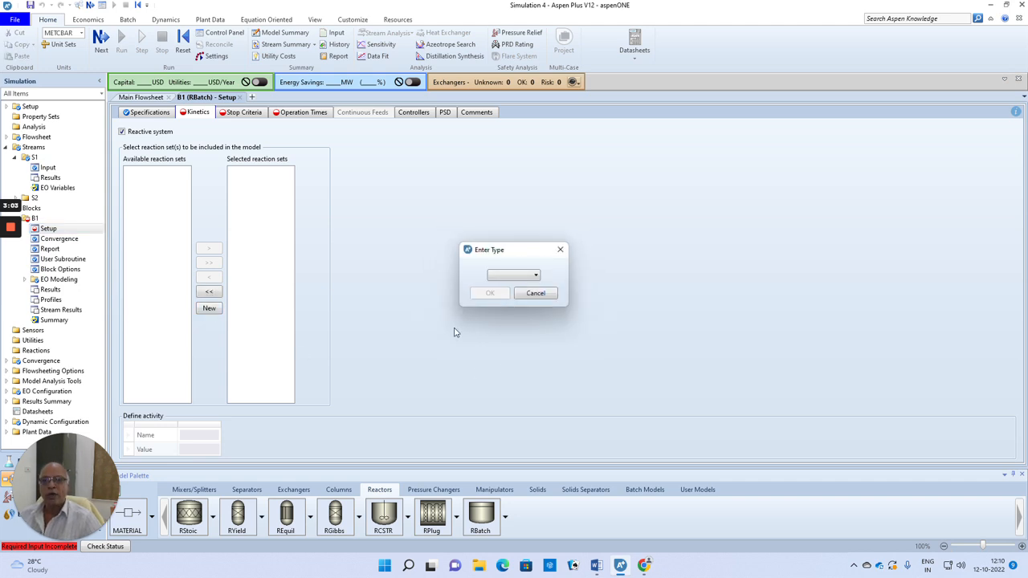
left_click(536, 275)
left_click(510, 309)
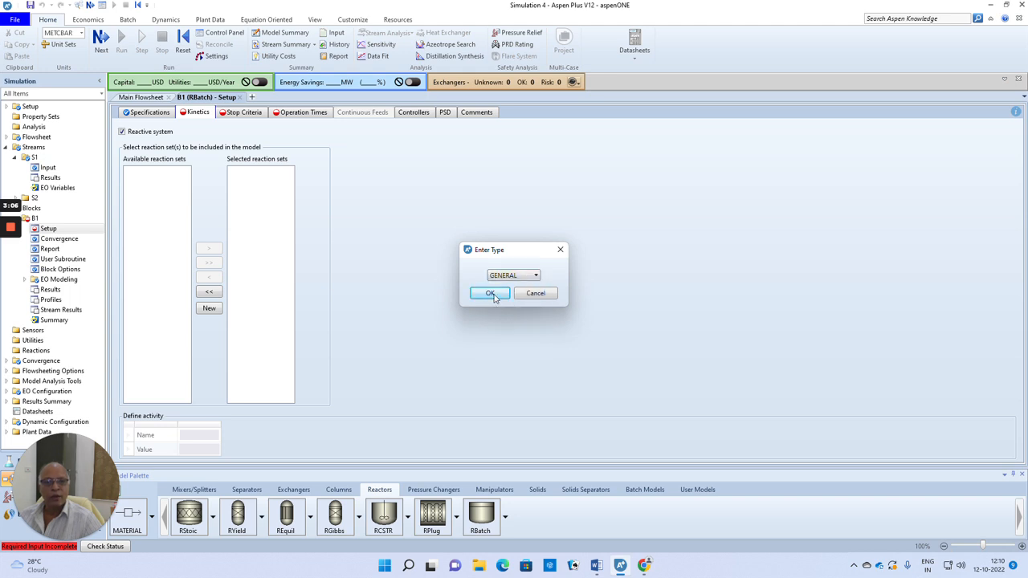
left_click(492, 294)
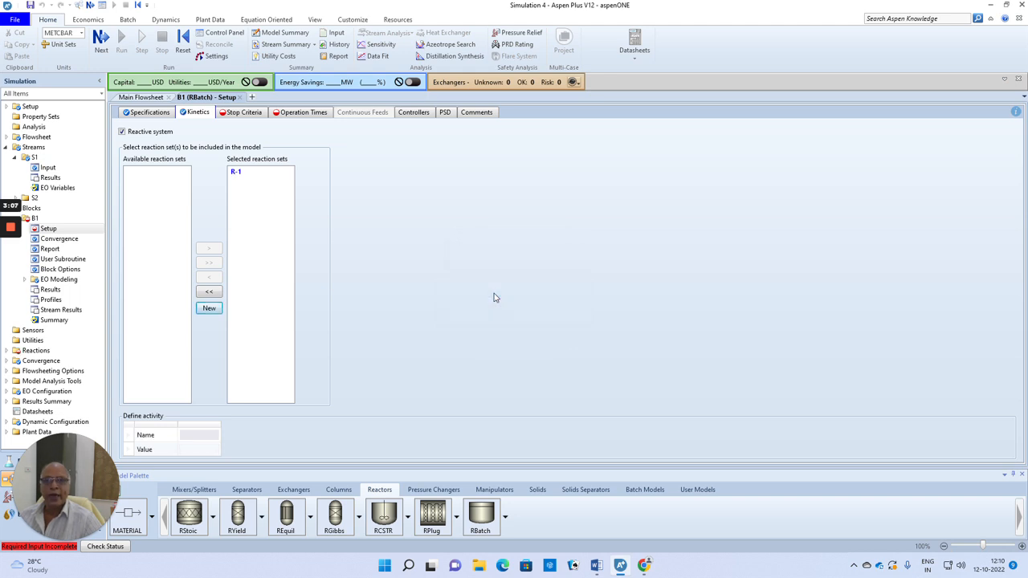
Add stop criterion number 1 for the batch reactor with Reactor as its location.
left_click(102, 40)
left_click(274, 149)
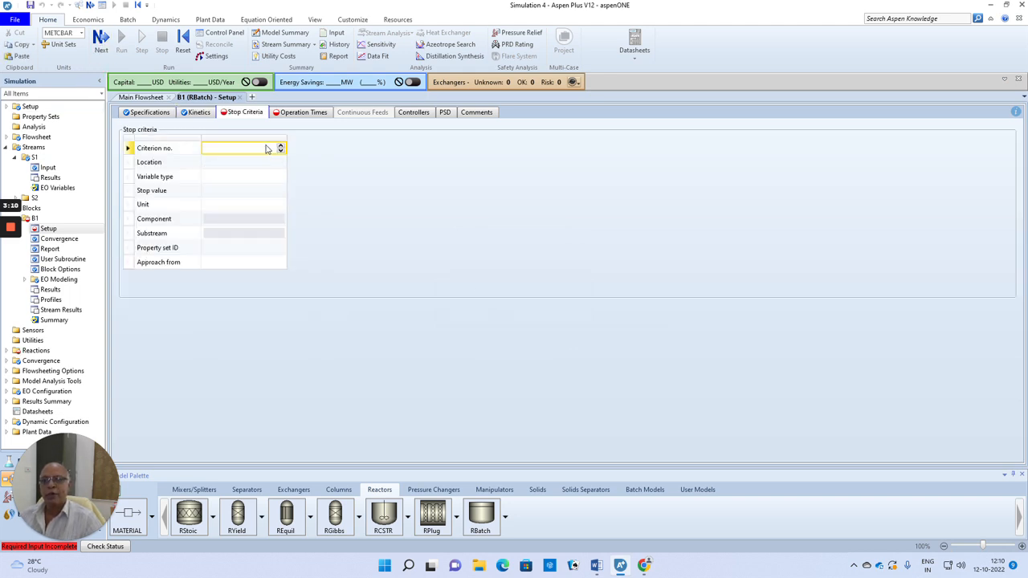
type("1")
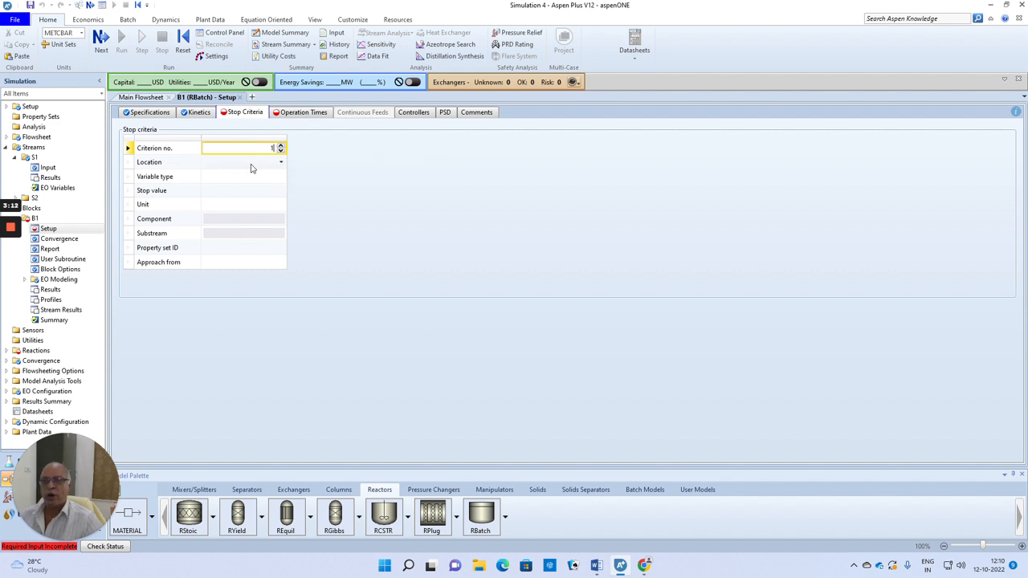
left_click(281, 164)
left_click(264, 169)
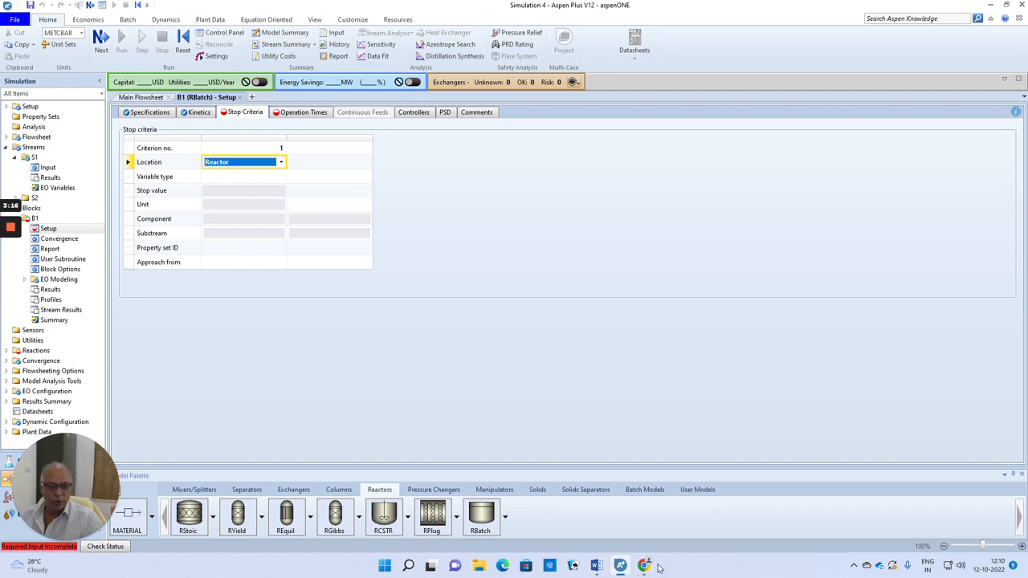
Check the required conversion in the Word problem statement and set the criterion's variable type to Conversion with a stop value of 0.98.
left_click(597, 566)
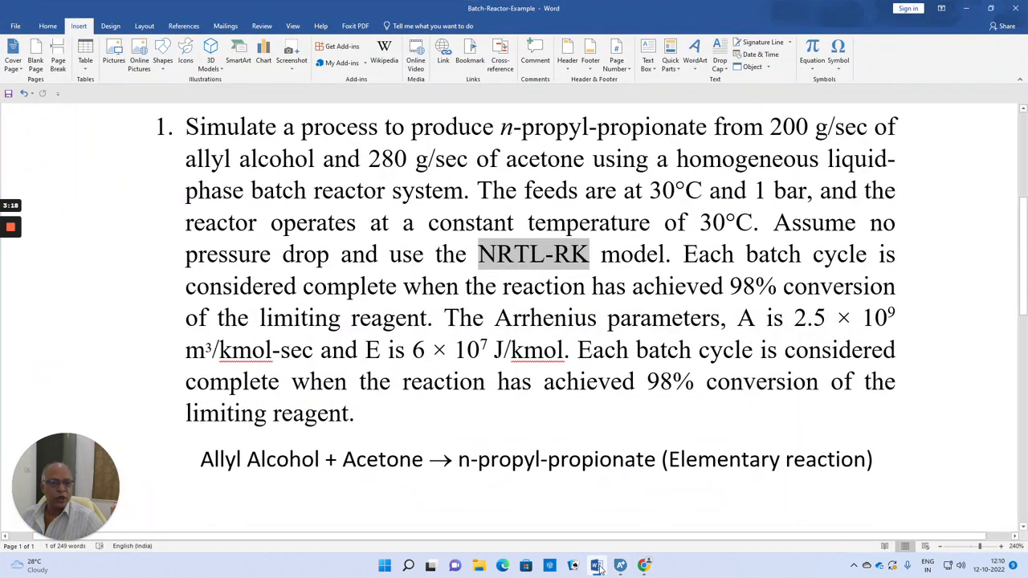
left_click(620, 566)
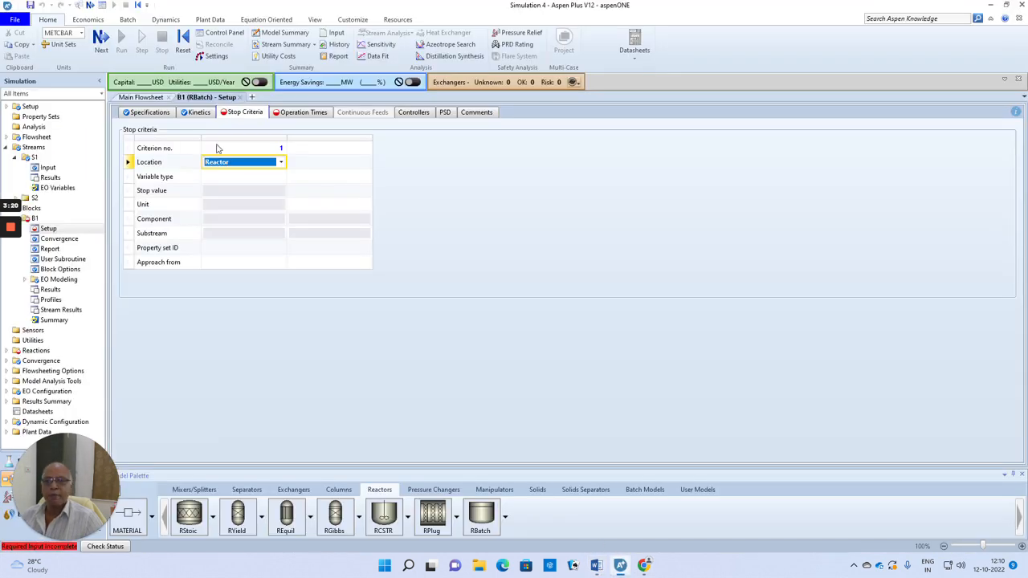
left_click(257, 178)
left_click(281, 179)
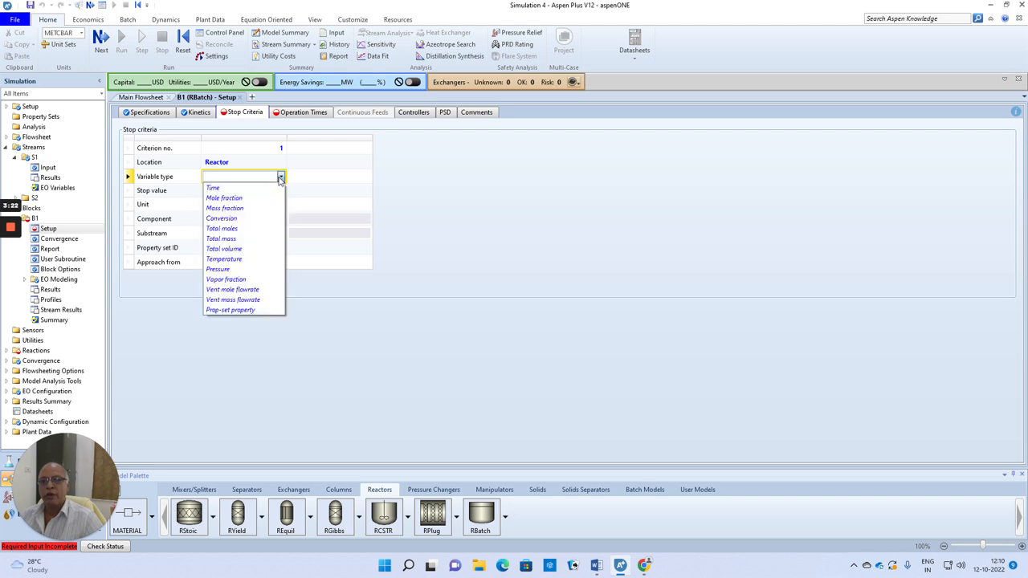
left_click(232, 219)
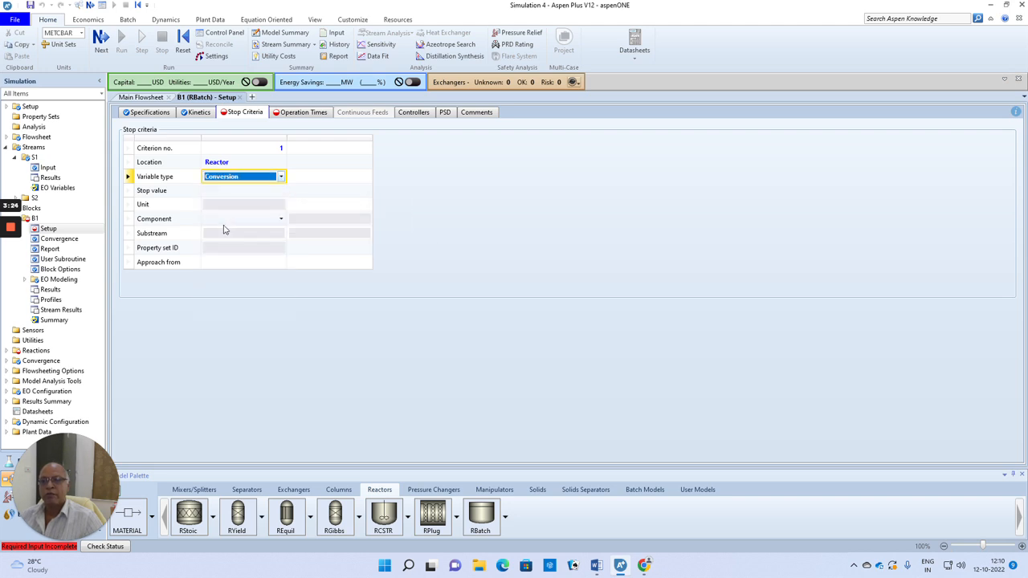
left_click(269, 194)
type("0.98")
left_click(479, 216)
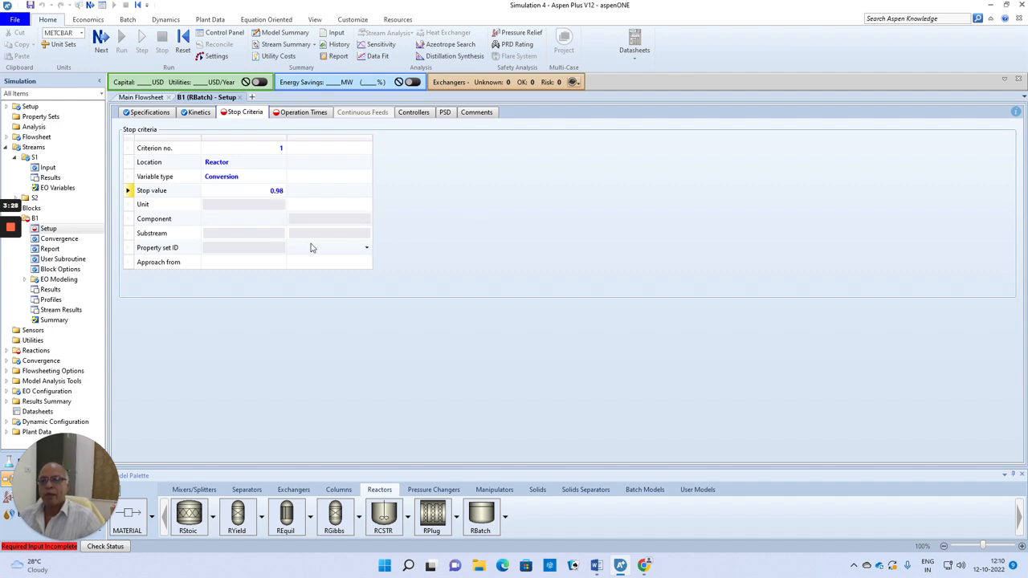
Apply the conversion criterion to component AA, approached from Below.
left_click(280, 219)
left_click(212, 230)
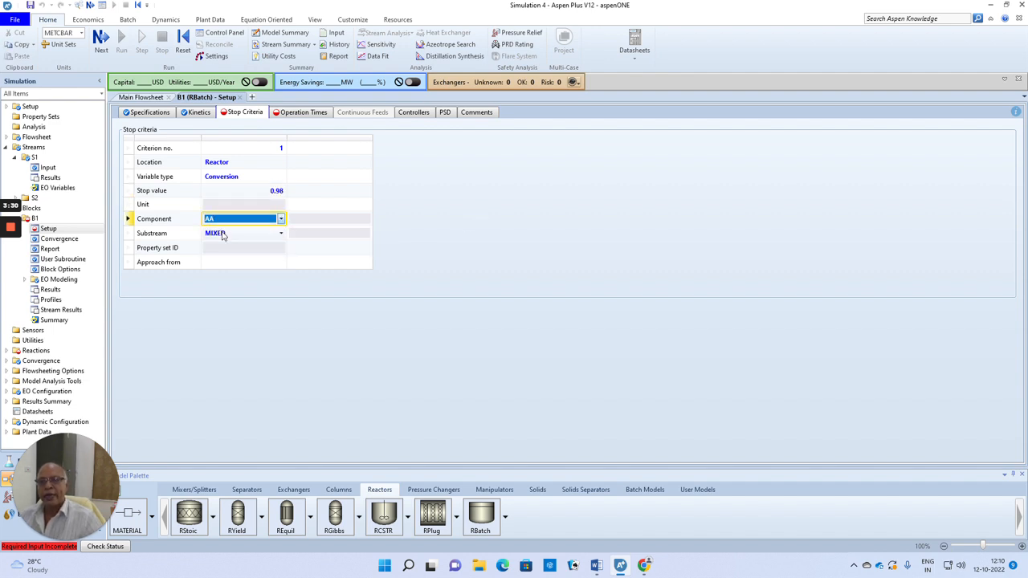
left_click(280, 263)
left_click(229, 285)
Set the reactor's total cycle time and maximum calculation time to 5 hr, with a 0.01 hr interval between profile points.
left_click(101, 39)
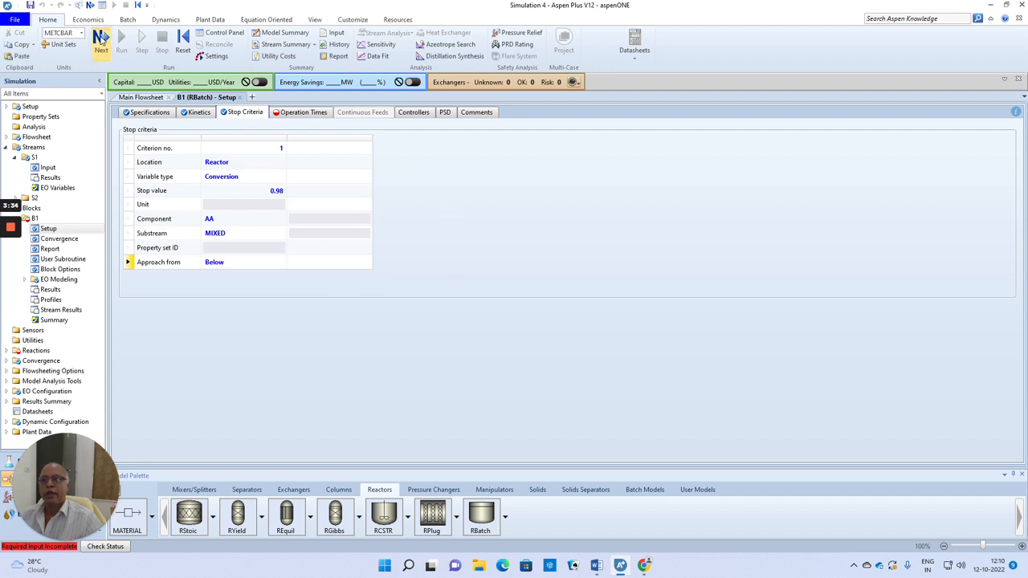
left_click(256, 140)
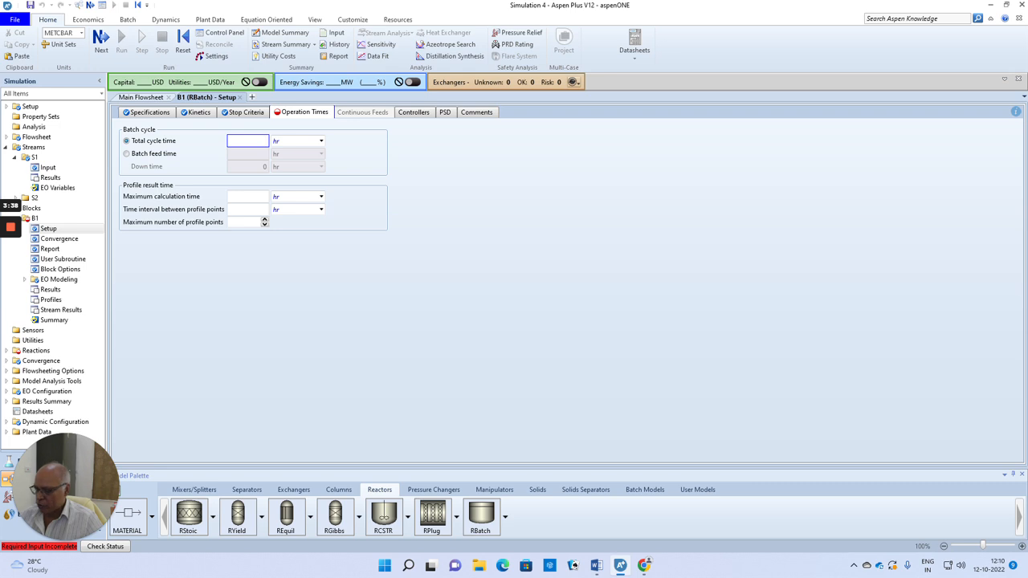
left_click(265, 197)
key("Tab")
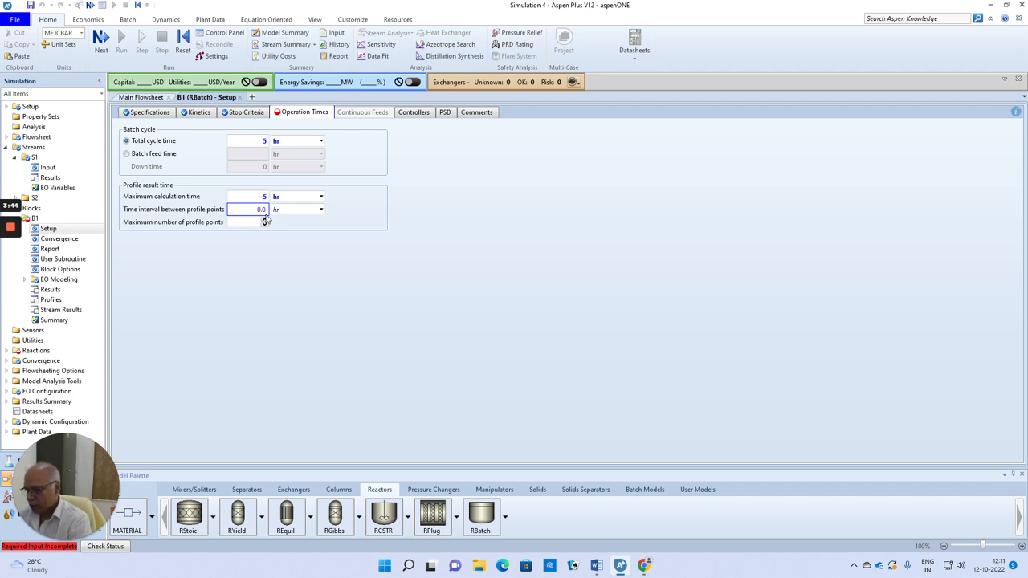
left_click(377, 264)
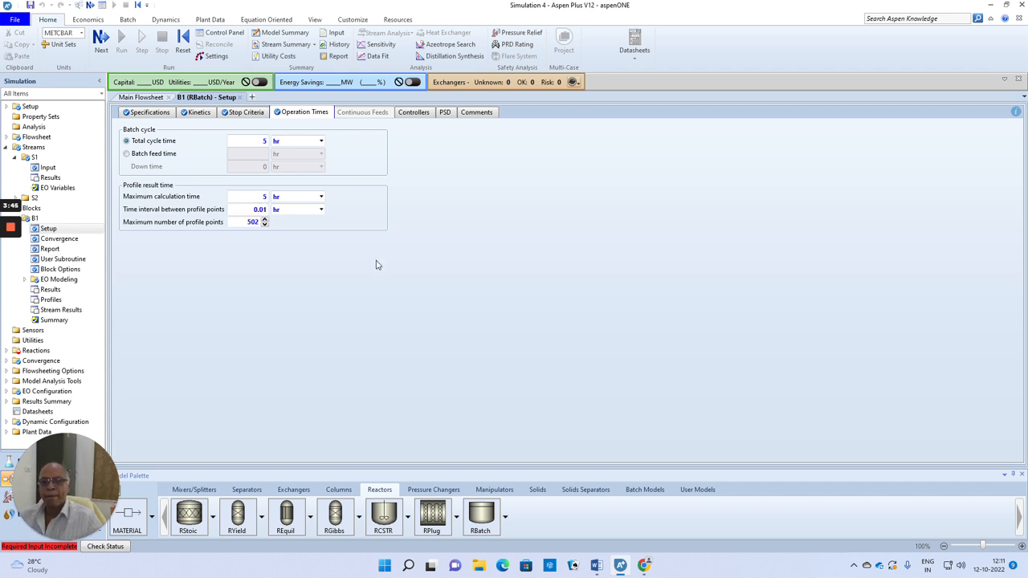
Add a new POWERLAW reaction to reaction set R-1 and name it 2ND-ORDER.
left_click(100, 40)
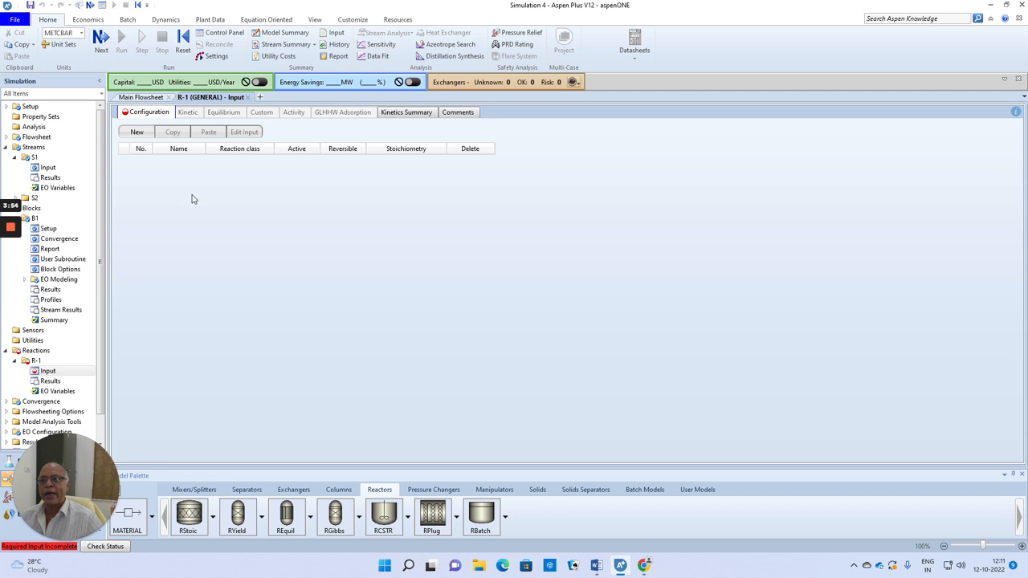
left_click(136, 132)
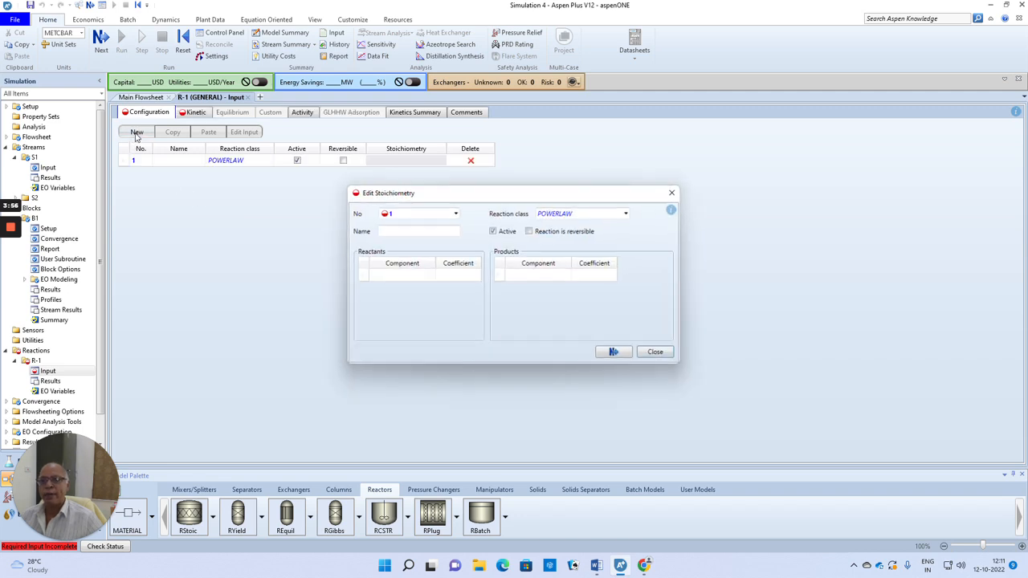
left_click(406, 232)
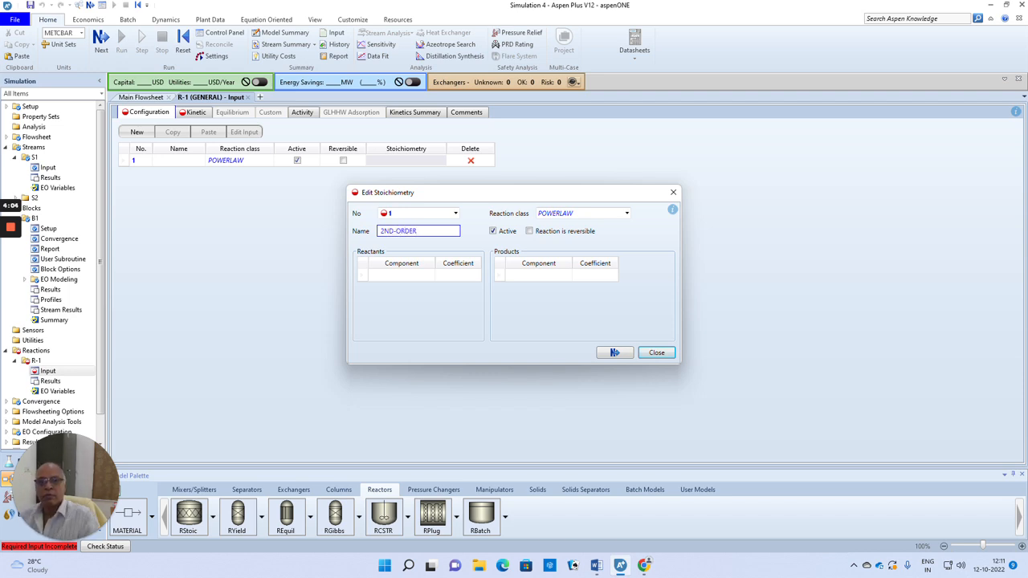
Shorten the reaction's name to 2ND-ORD in the stoichiometry definition.
left_click(397, 322)
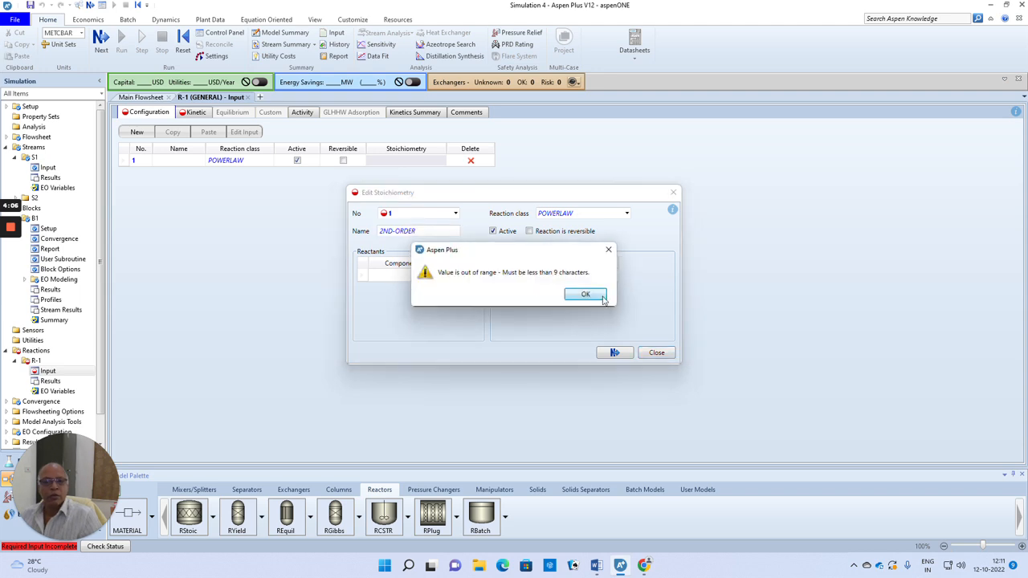
left_click(586, 294)
left_click(398, 232)
type("2ND-ORD")
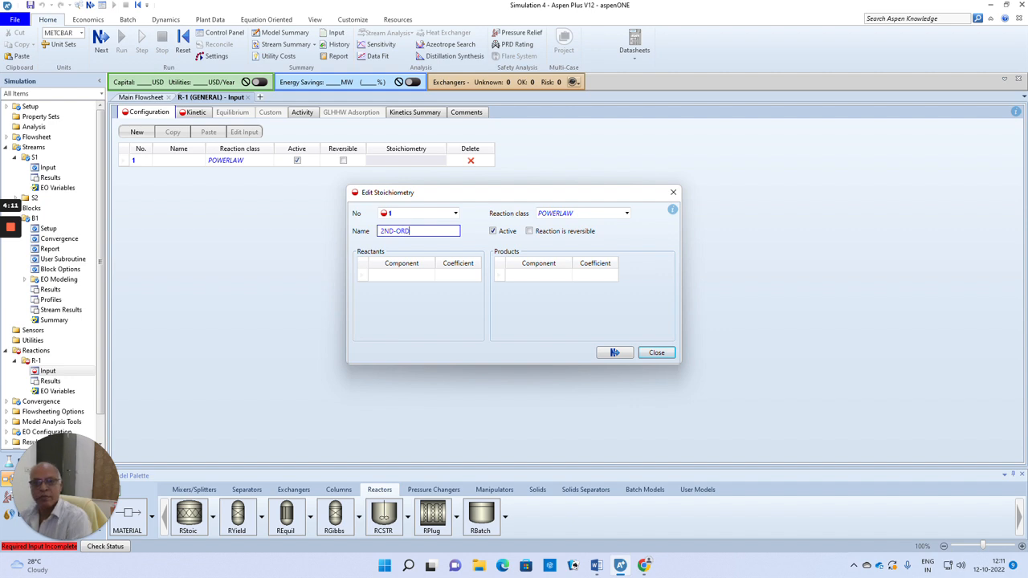
left_click(405, 309)
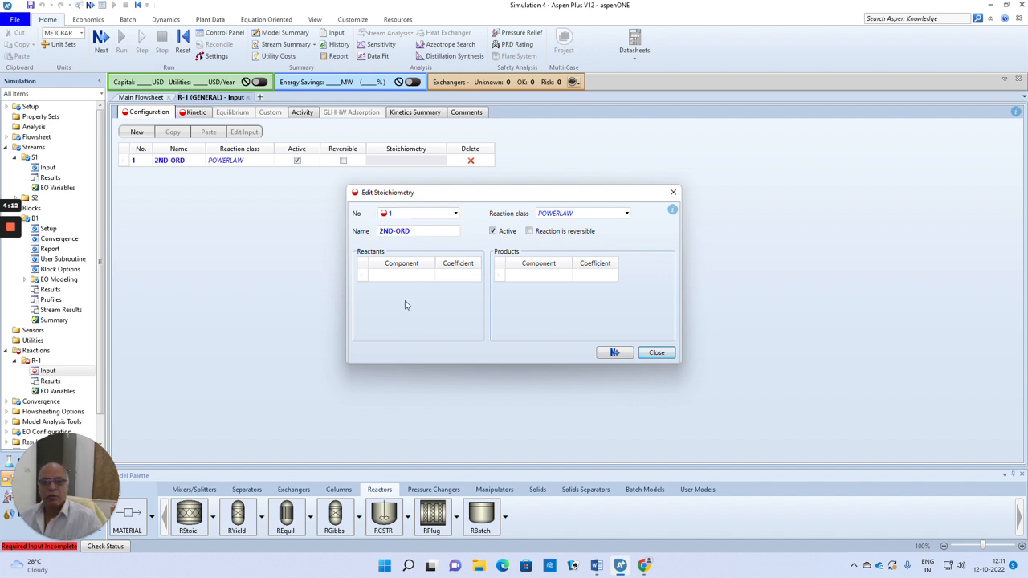
Define AA and ACETONE as the reactants of the reaction, each with a stoichiometric coefficient of -1.
left_click(414, 277)
left_click(430, 276)
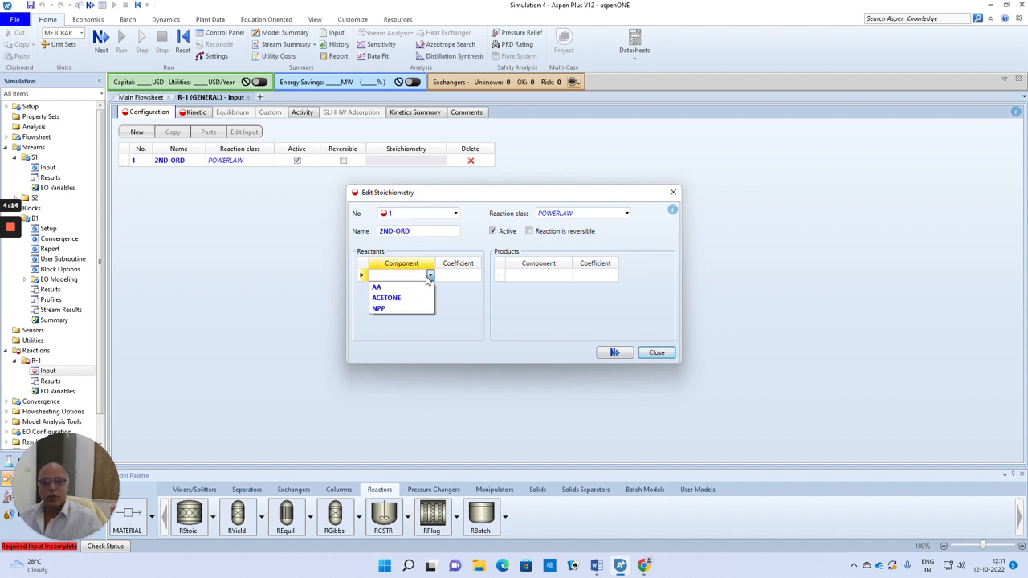
left_click(394, 285)
left_click(464, 277)
type("1")
left_click(432, 289)
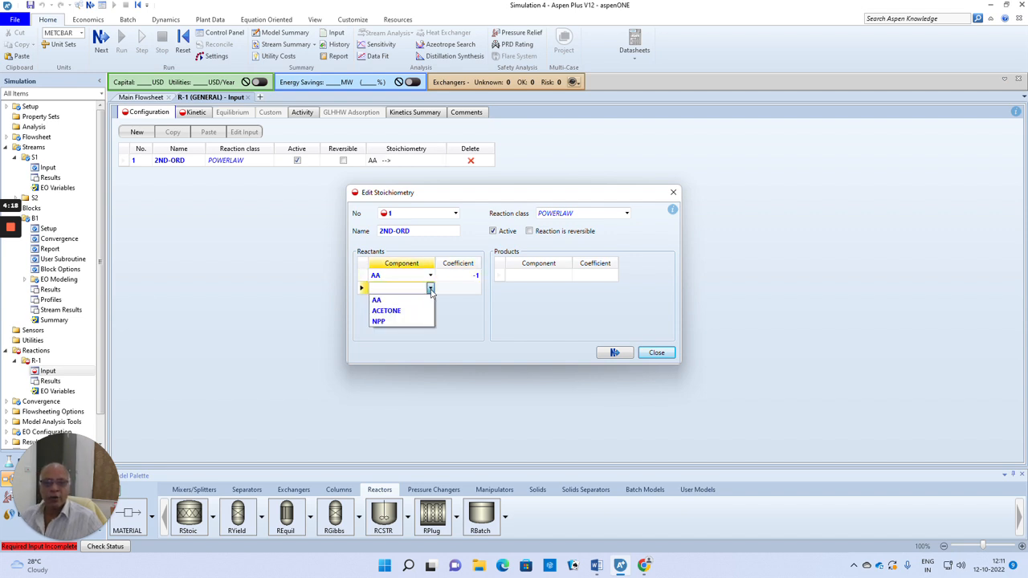
left_click(388, 313)
left_click(464, 289)
type("1")
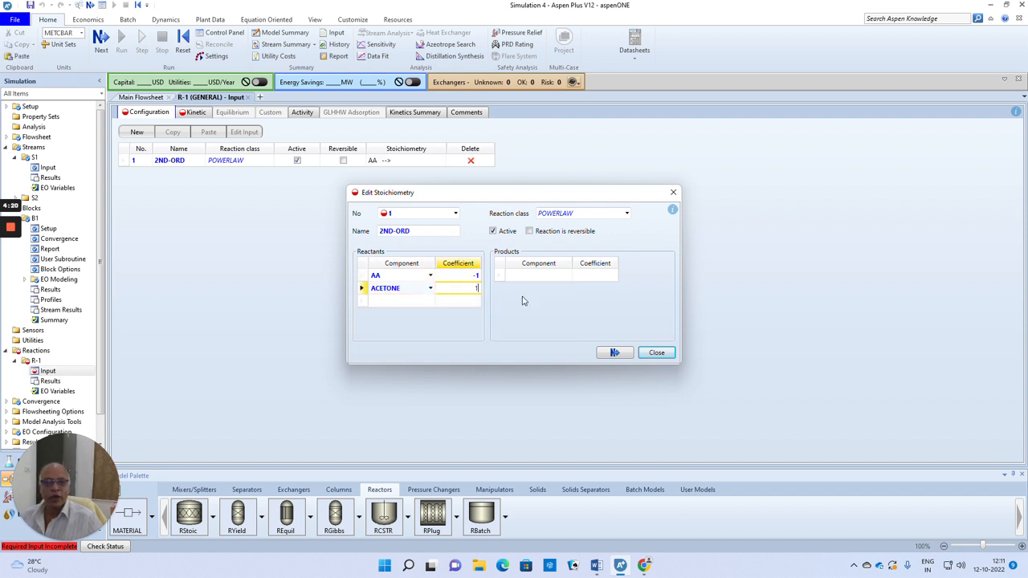
Add NPP as the product of the reaction with a coefficient of 1 and finish the stoichiometry definition.
left_click(519, 279)
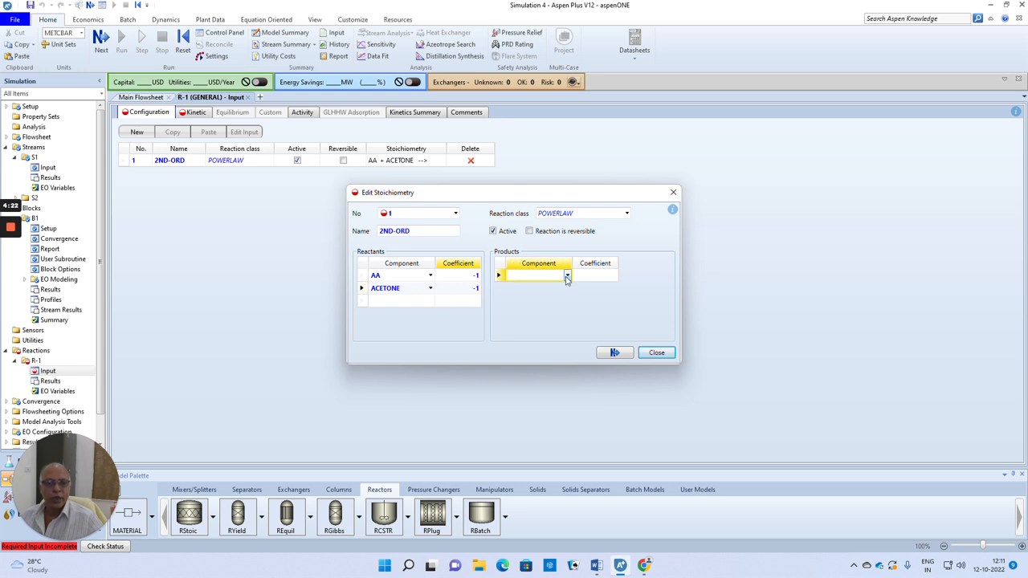
left_click(567, 276)
left_click(514, 307)
left_click(598, 278)
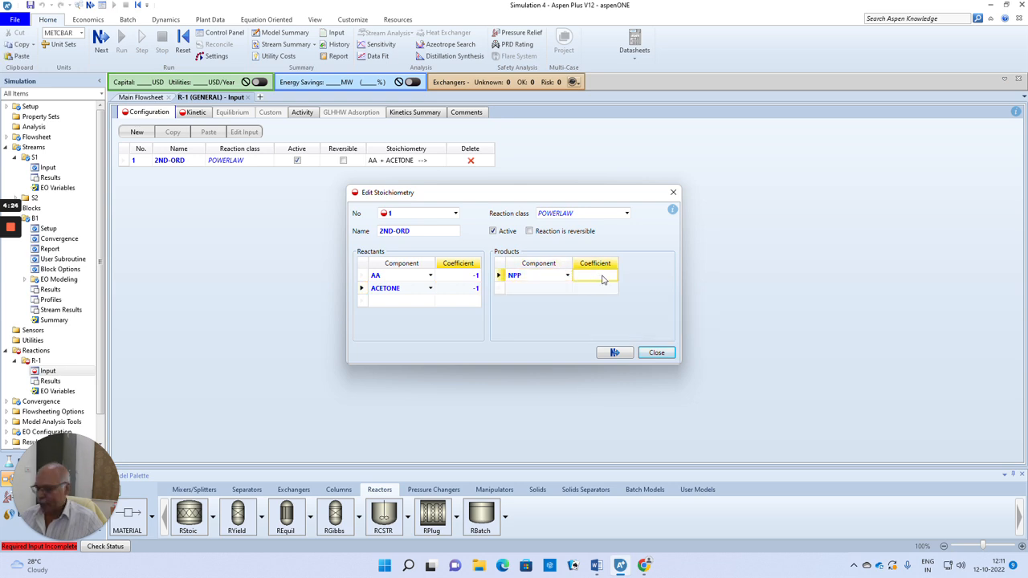
left_click(615, 352)
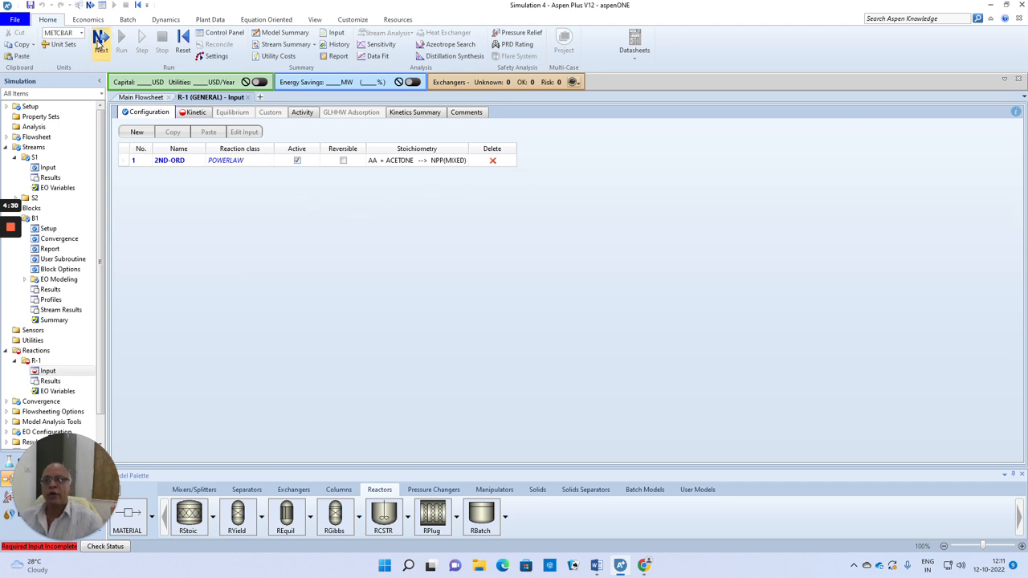
Open the reaction's kinetic inputs and check the Arrhenius parameters in the Word problem statement.
left_click(100, 40)
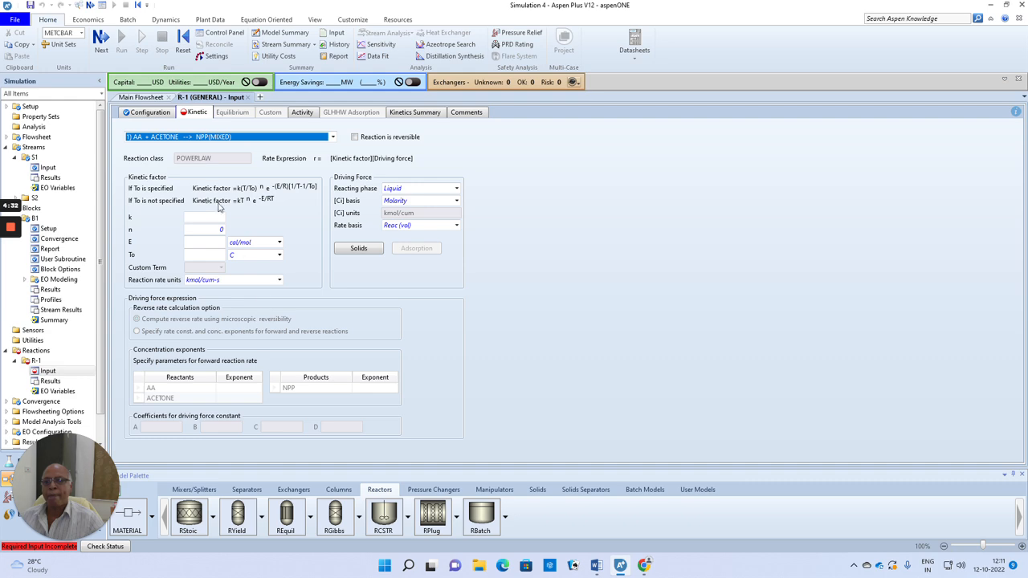
left_click(596, 566)
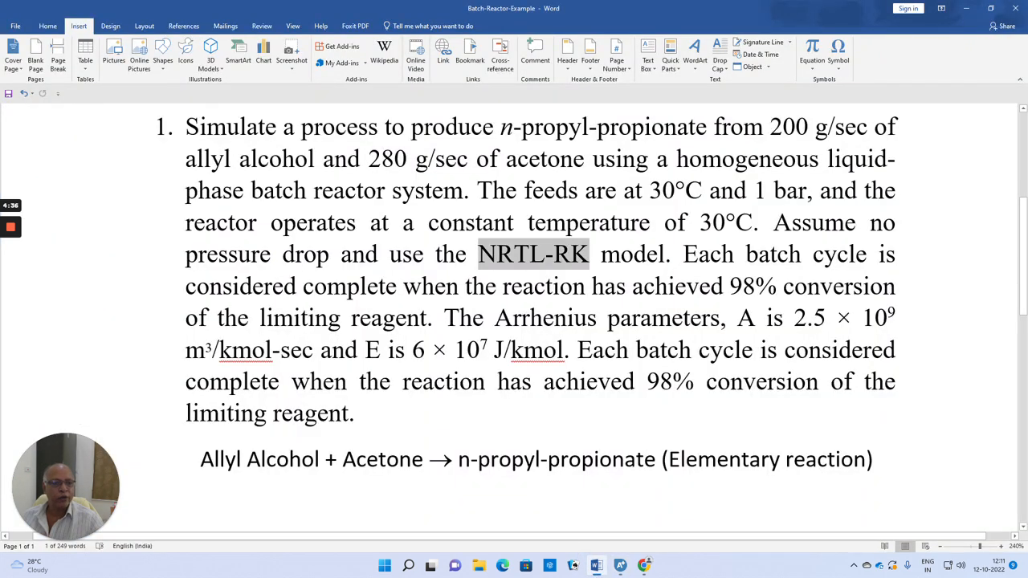